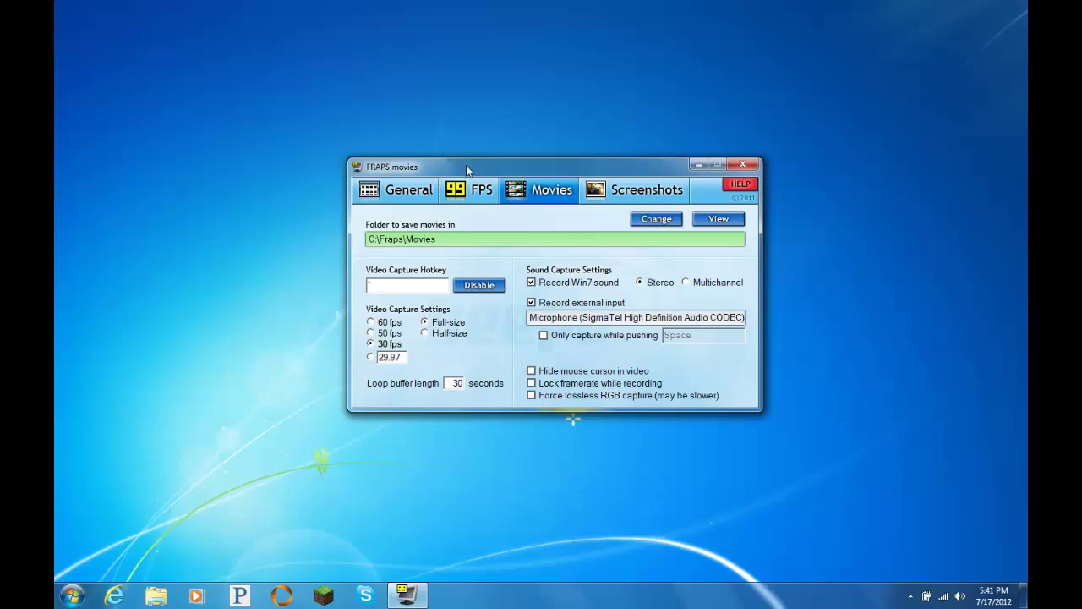
# Look through the General, FPS and Movies settings of Fraps.
pyautogui.moveTo(466, 164); pyautogui.dragTo(465, 189)
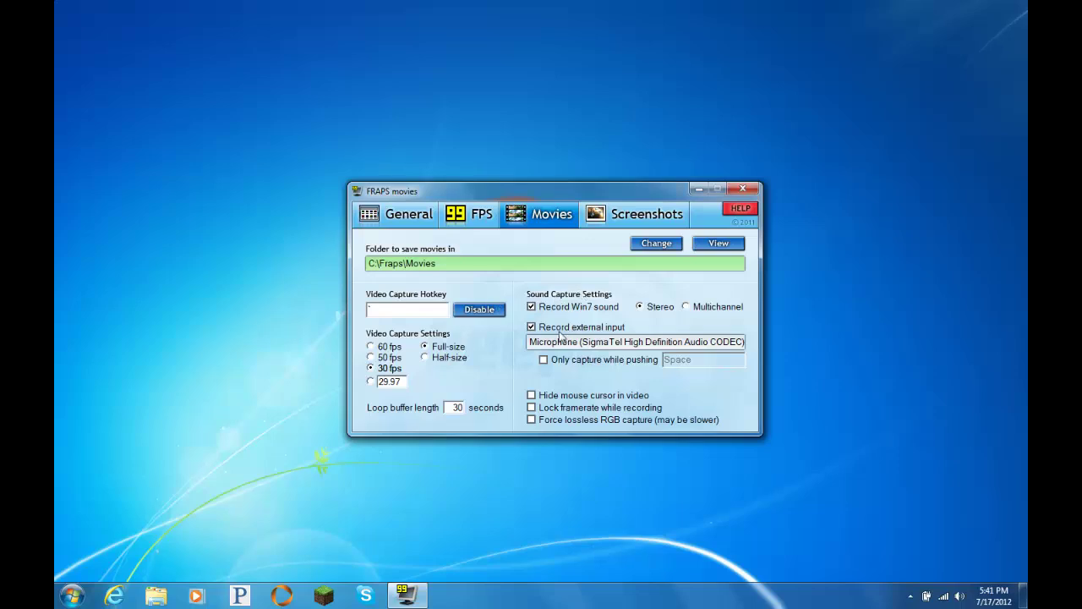
pyautogui.click(407, 216)
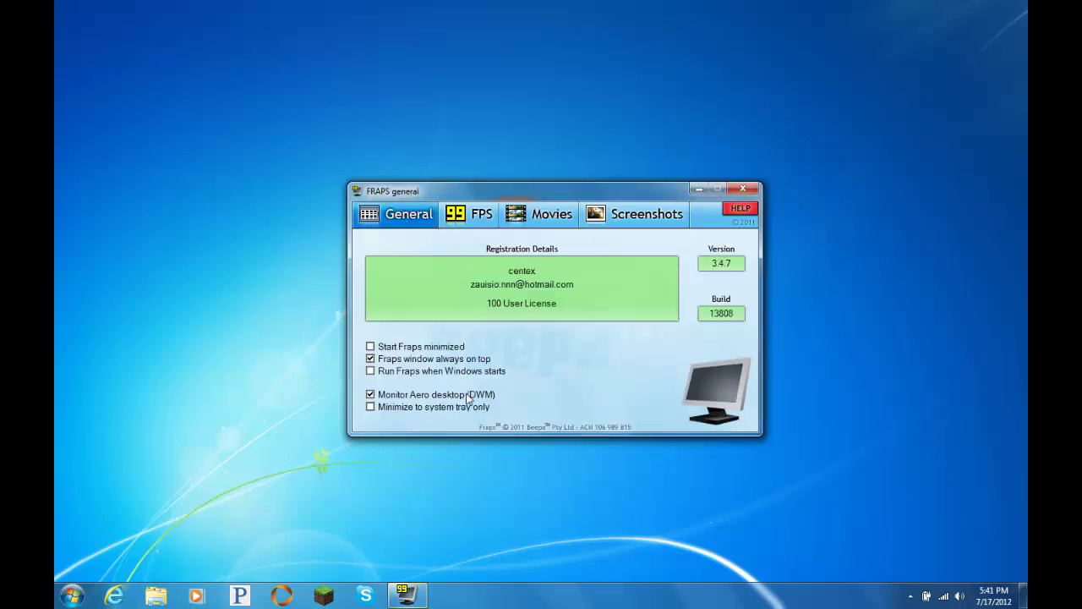
pyautogui.click(465, 215)
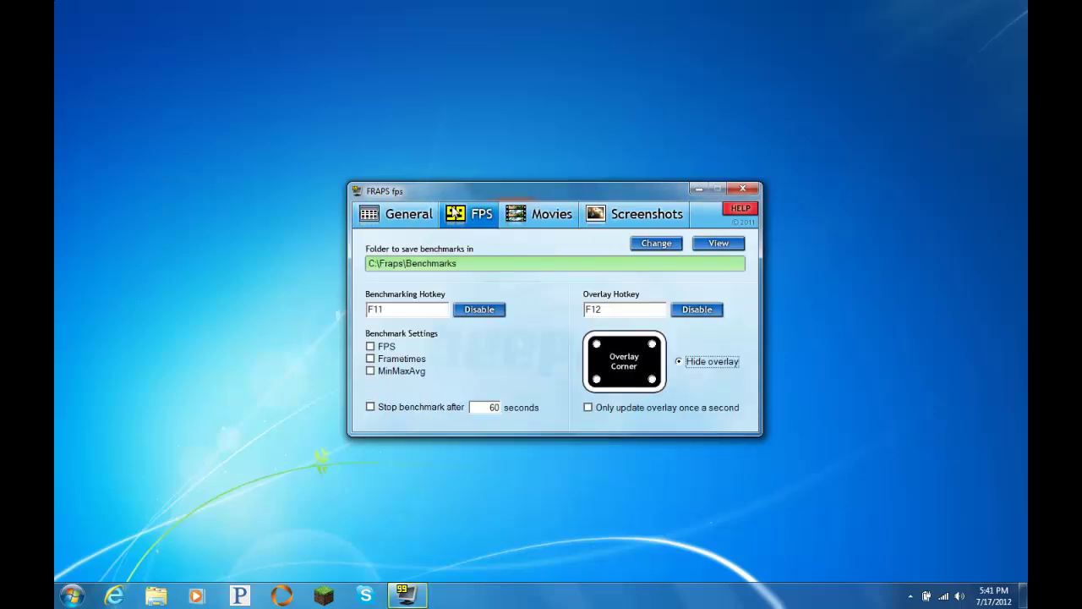
pyautogui.click(522, 218)
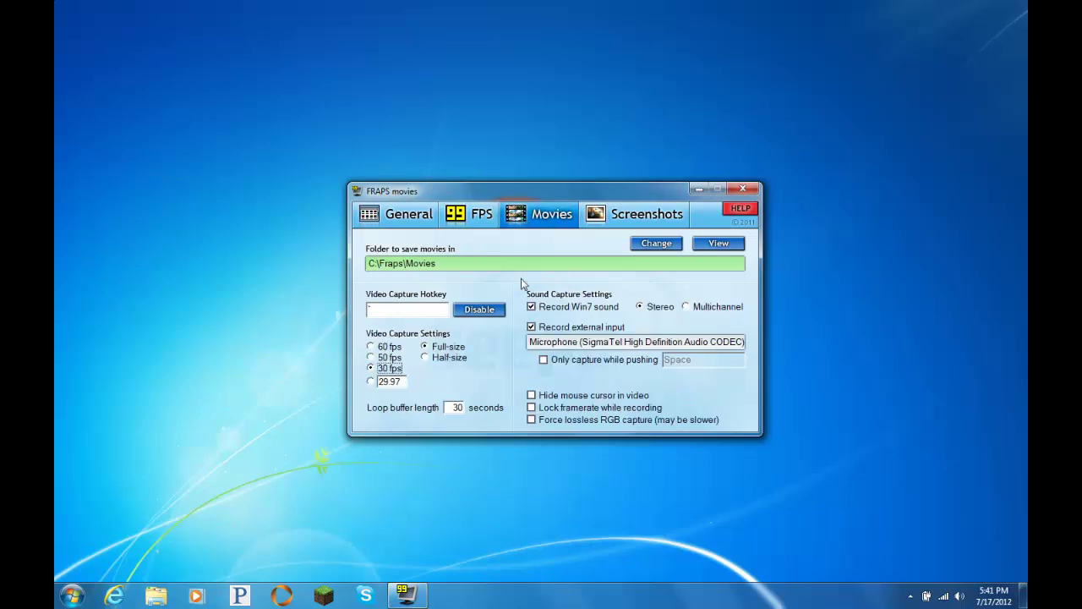
pyautogui.click(410, 213)
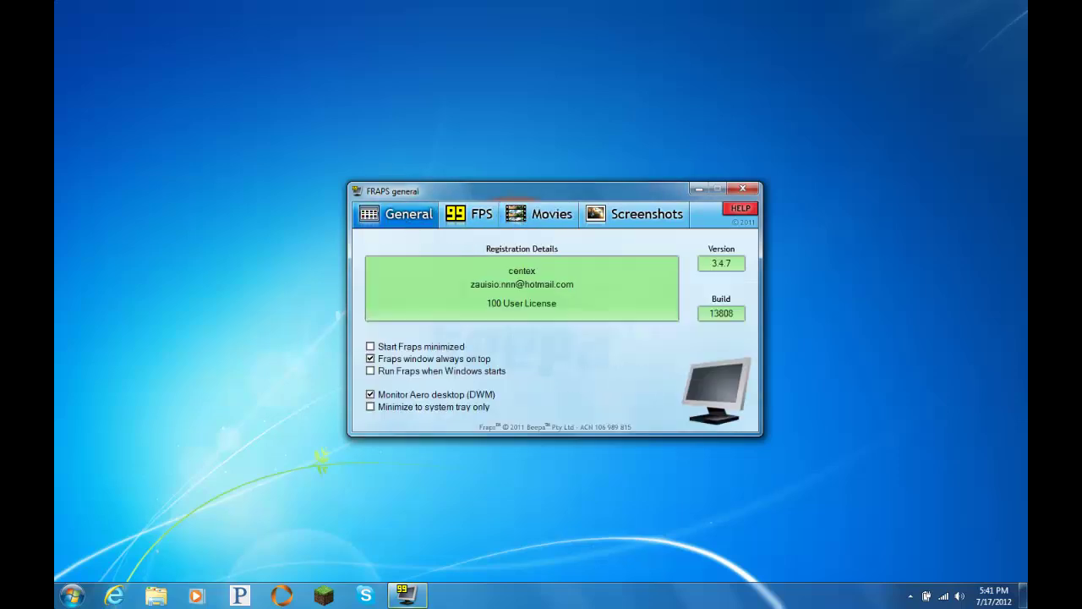
pyautogui.click(72, 596)
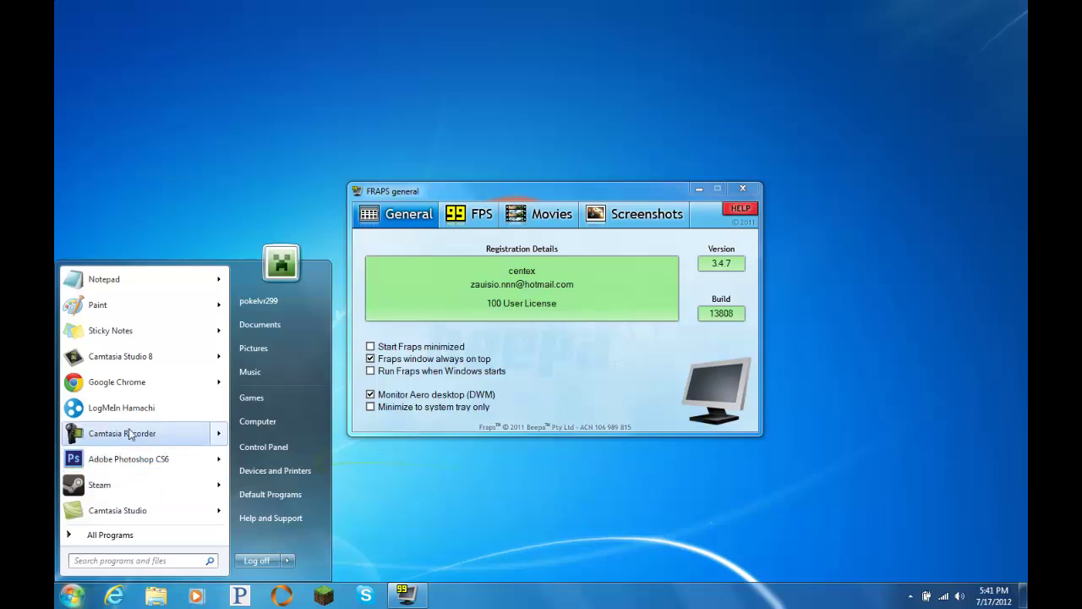
pyautogui.click(426, 335)
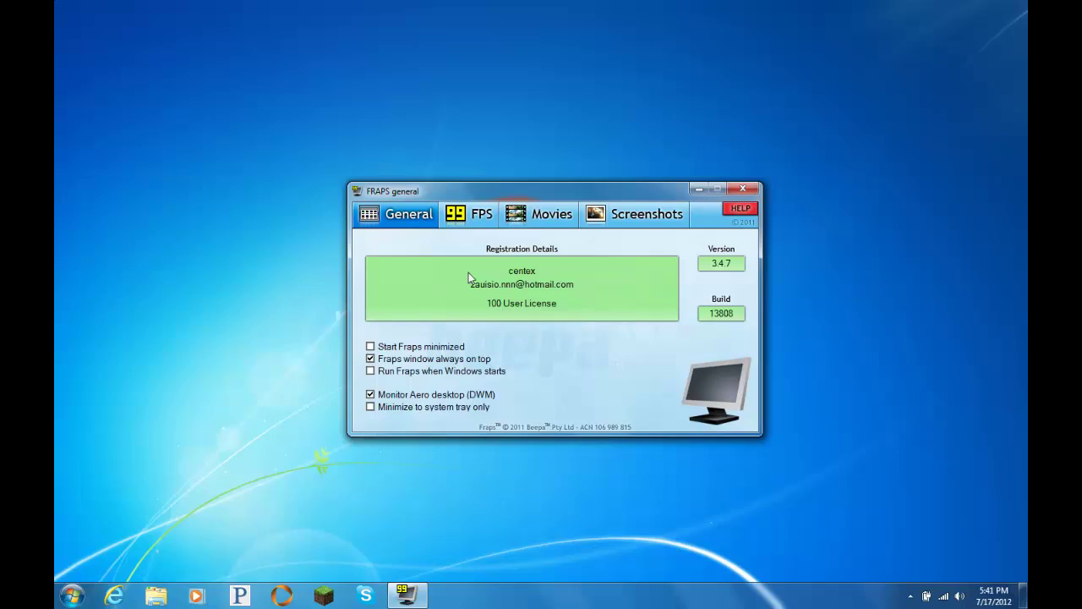
pyautogui.click(71, 595)
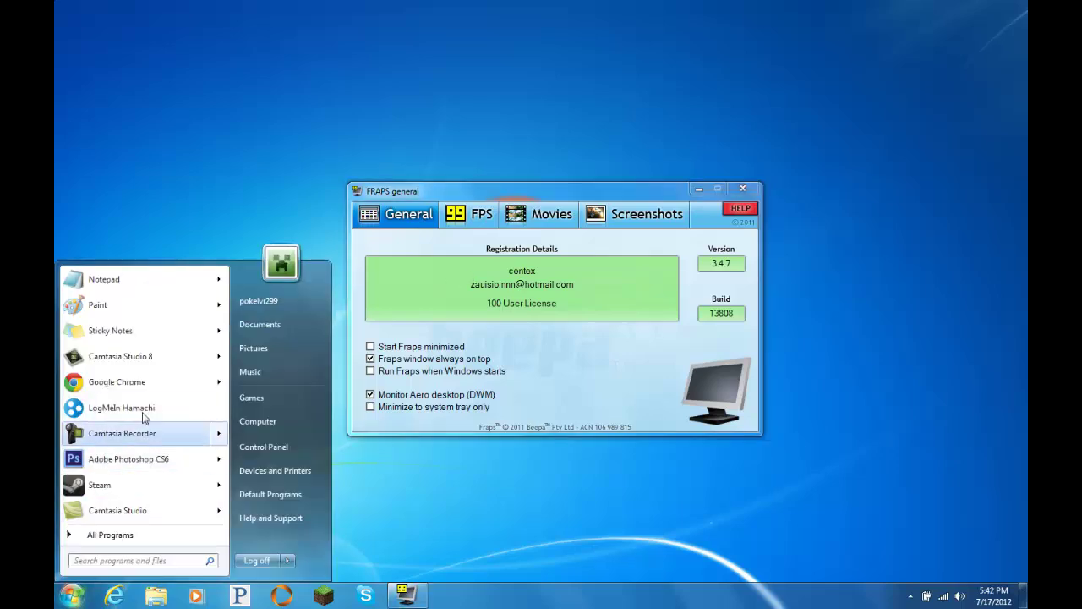
pyautogui.click(499, 315)
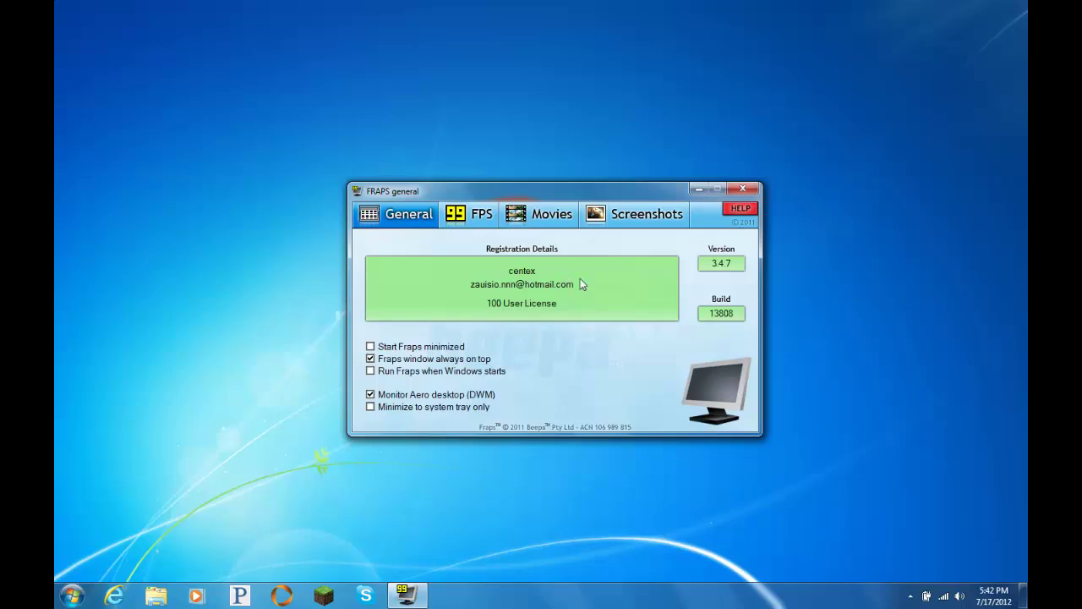
pyautogui.click(542, 217)
pyautogui.click(396, 214)
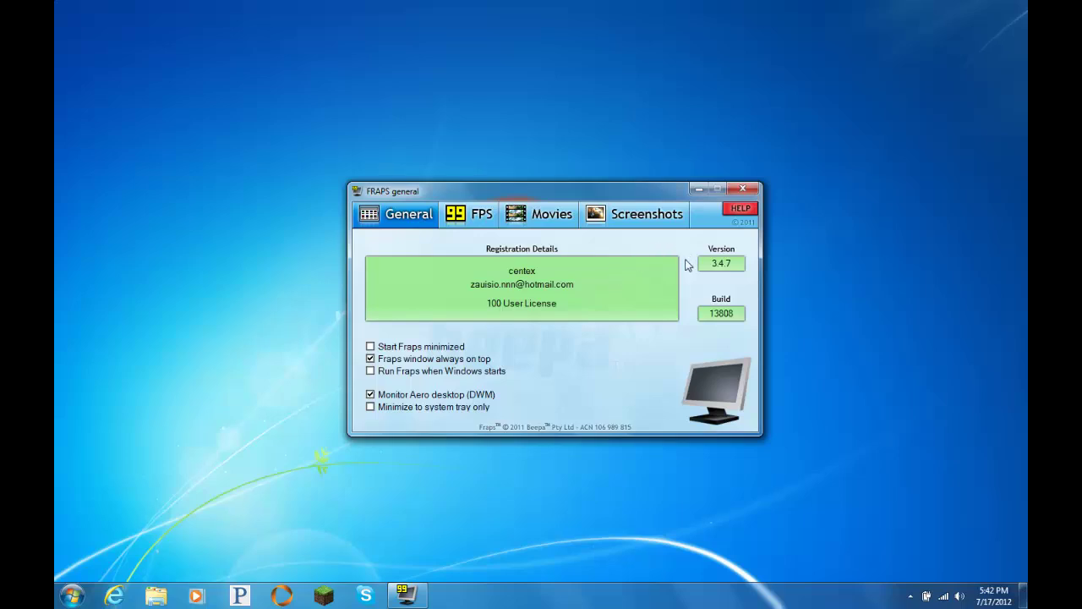
pyautogui.click(473, 215)
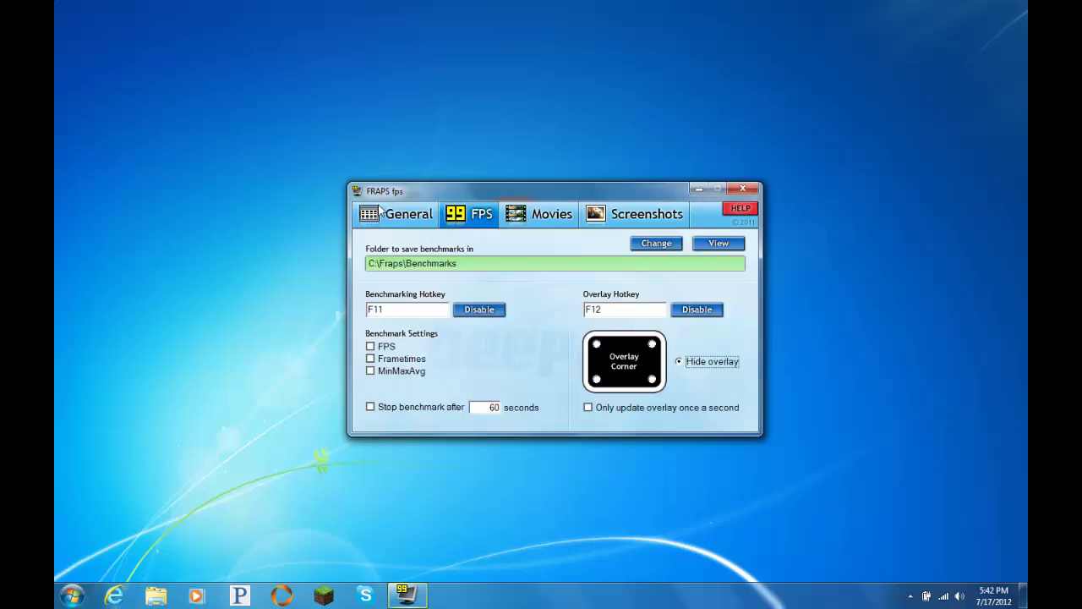
pyautogui.click(409, 215)
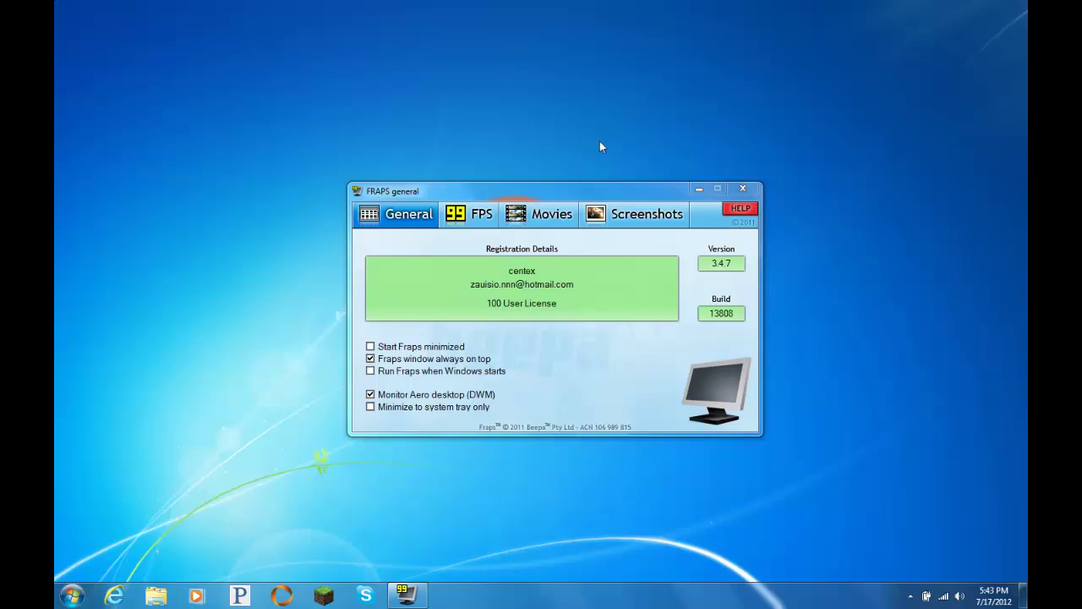
# Minimize the Fraps window, check the hidden notification area icons, and restore the window.
pyautogui.click(699, 188)
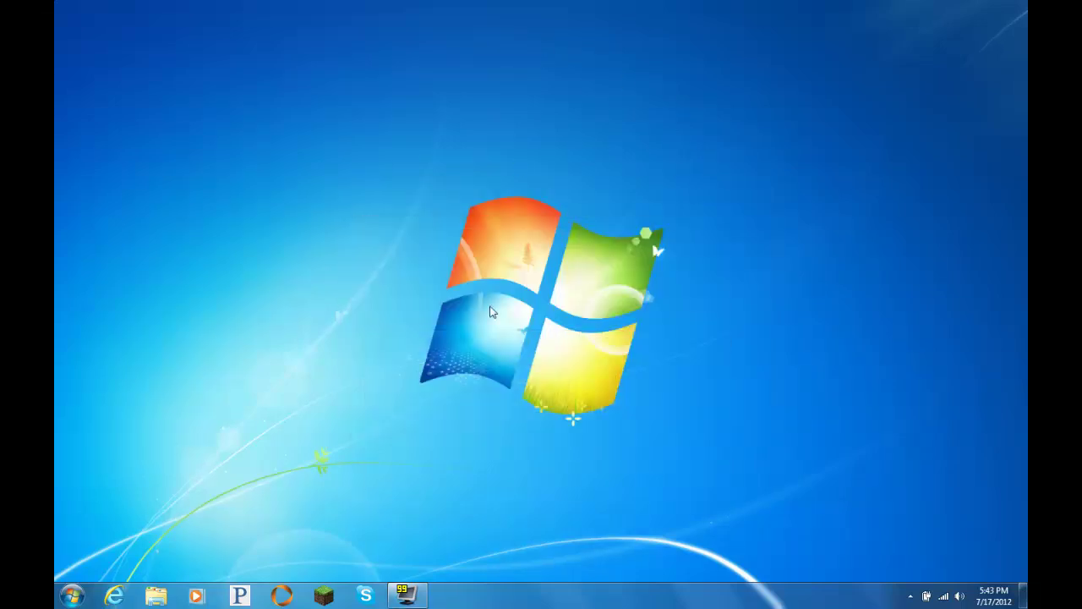
pyautogui.click(910, 596)
pyautogui.click(786, 544)
pyautogui.click(407, 595)
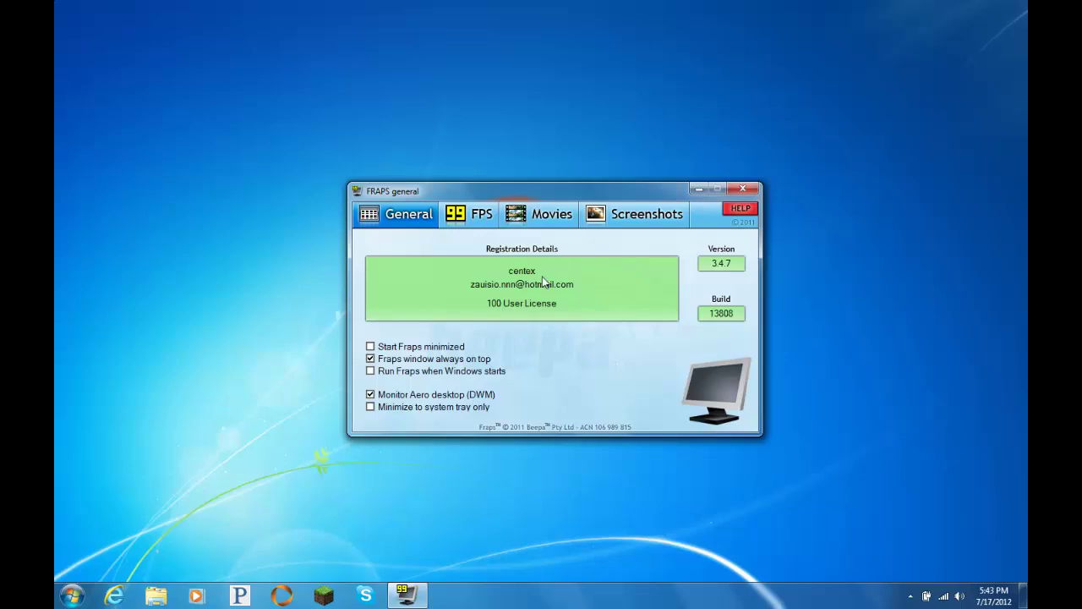
# Review the FPS, Movies, Screenshots and General settings, and check the hidden notification area icons.
pyautogui.click(554, 216)
pyautogui.click(456, 218)
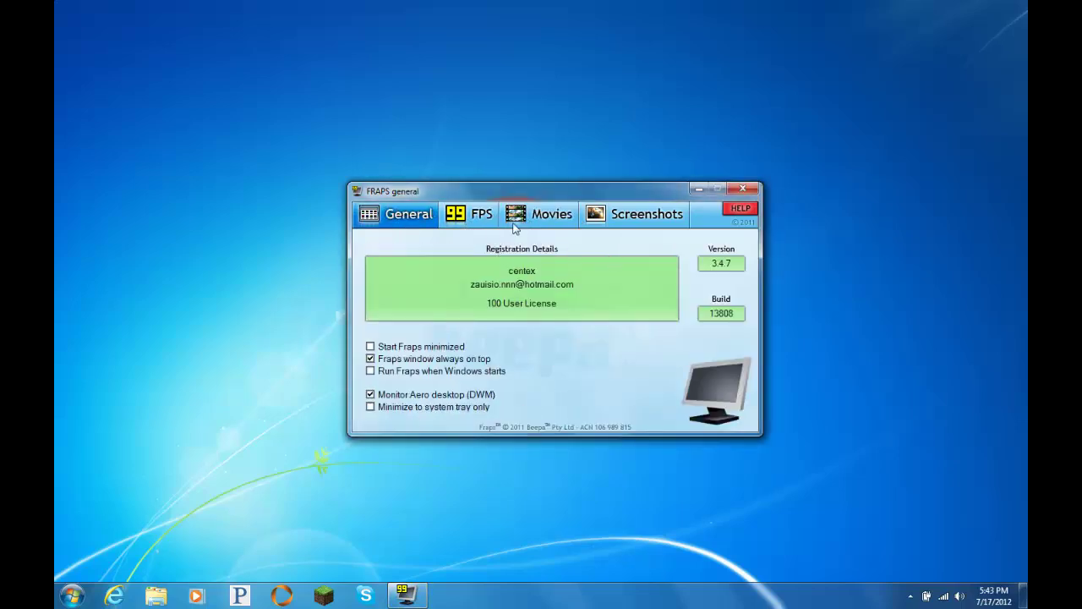
pyautogui.click(471, 216)
pyautogui.click(482, 216)
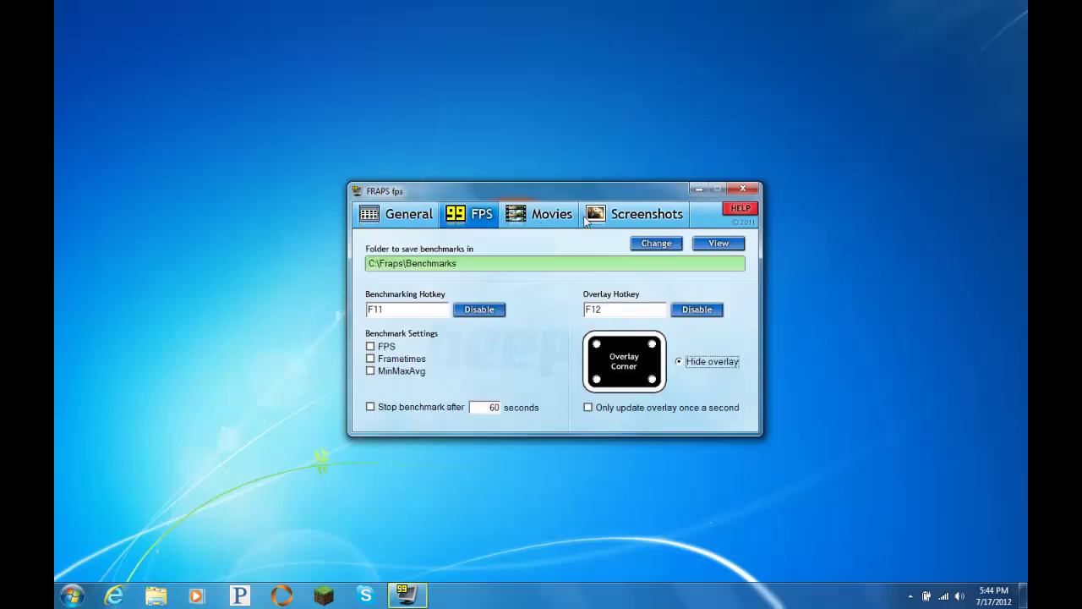
pyautogui.click(646, 214)
pyautogui.click(551, 214)
pyautogui.click(414, 216)
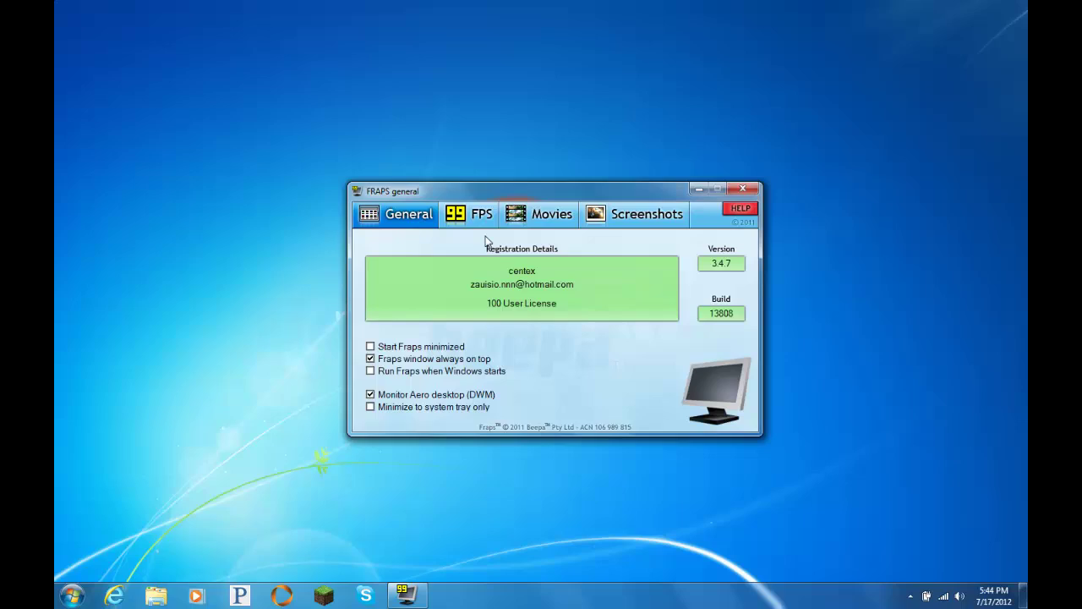
pyautogui.click(462, 221)
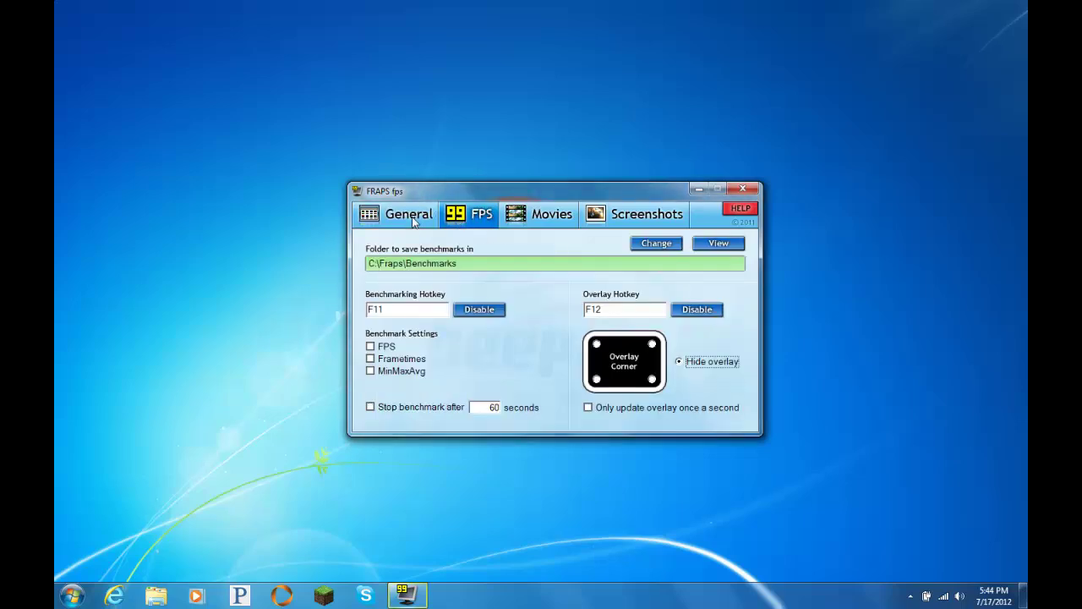
pyautogui.click(434, 226)
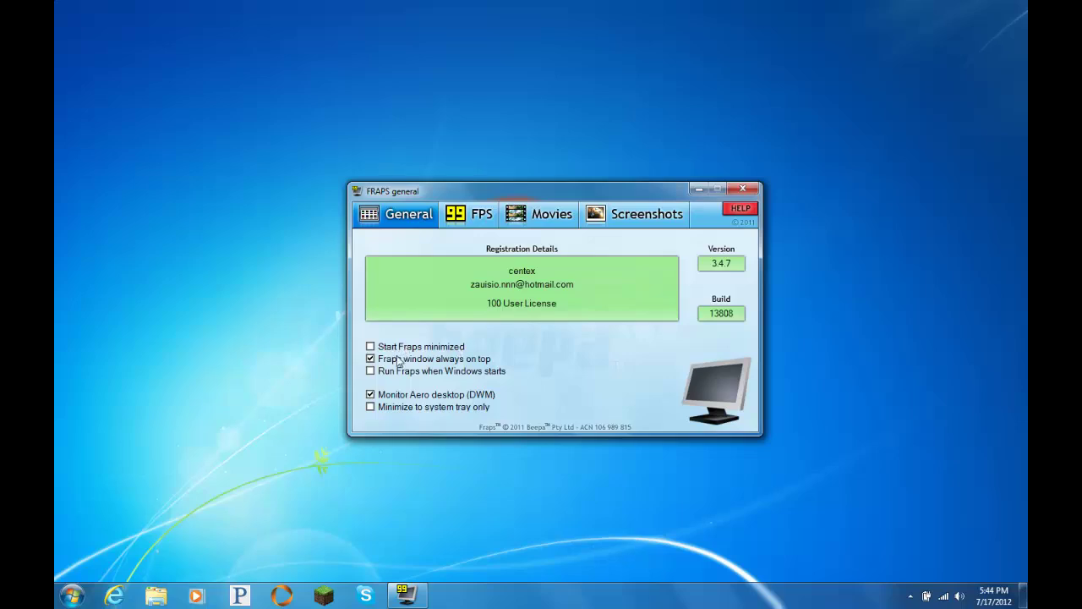
pyautogui.click(474, 214)
pyautogui.click(541, 214)
pyautogui.click(642, 214)
pyautogui.click(382, 216)
pyautogui.click(911, 595)
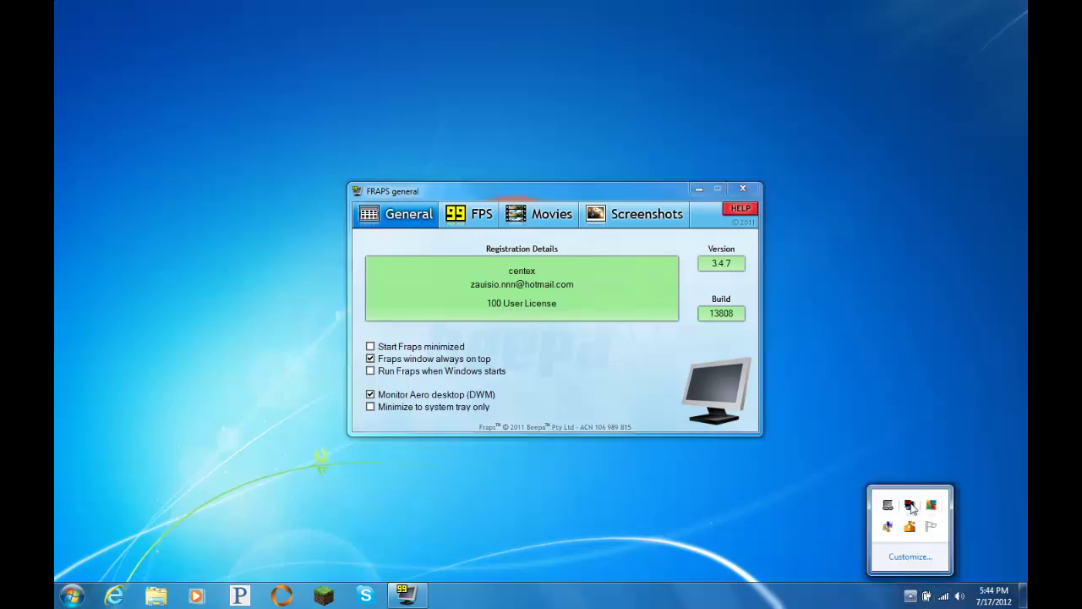
pyautogui.click(614, 345)
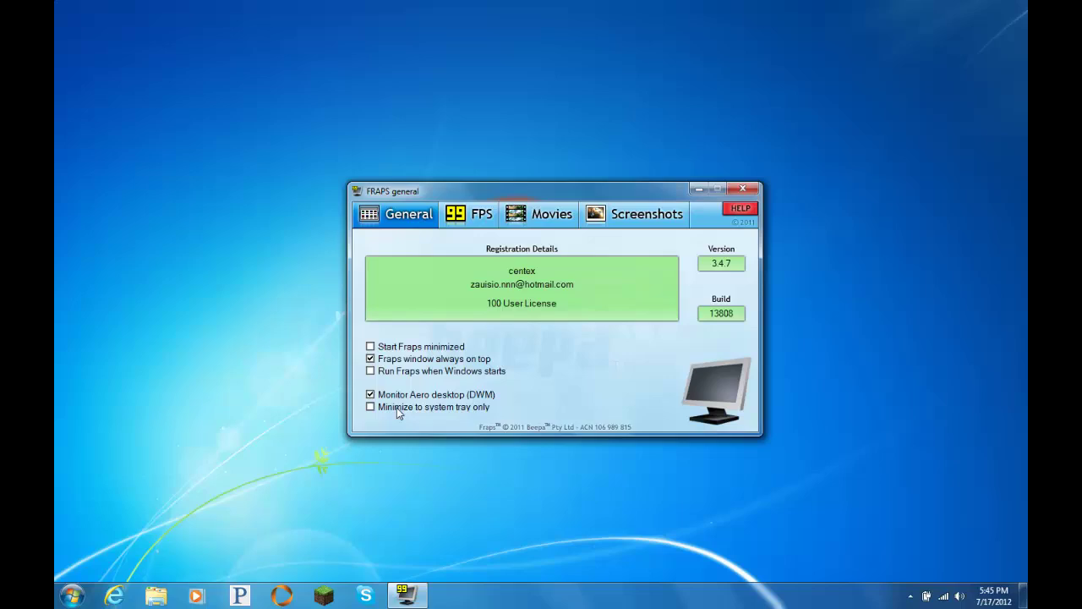
# Try the FPS overlay in the lower-right and upper-left screen corners, and set it back to Hide overlay.
pyautogui.click(478, 222)
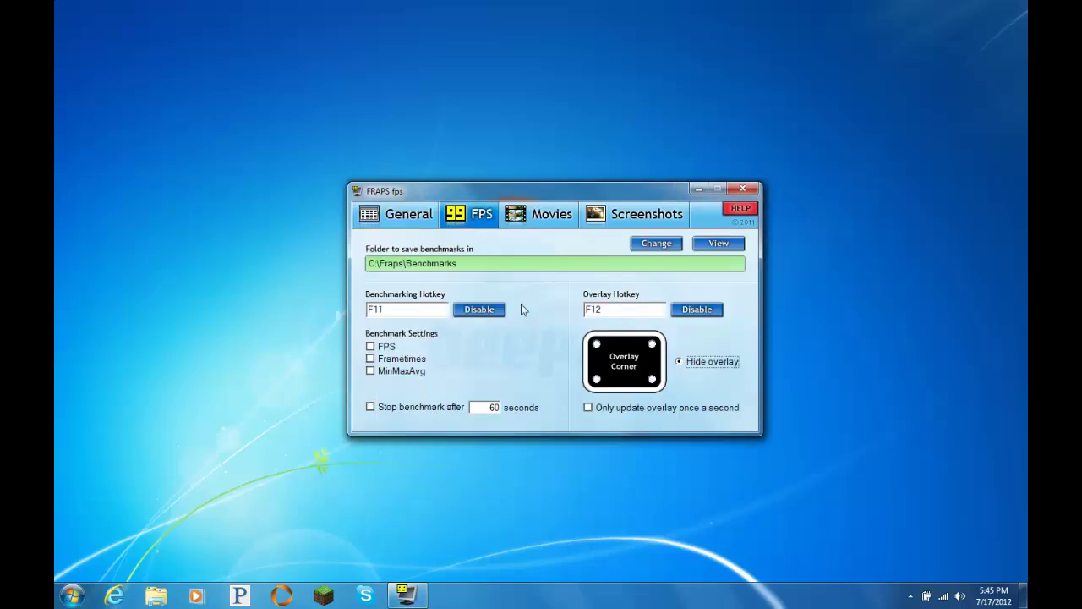
pyautogui.click(693, 245)
pyautogui.click(653, 380)
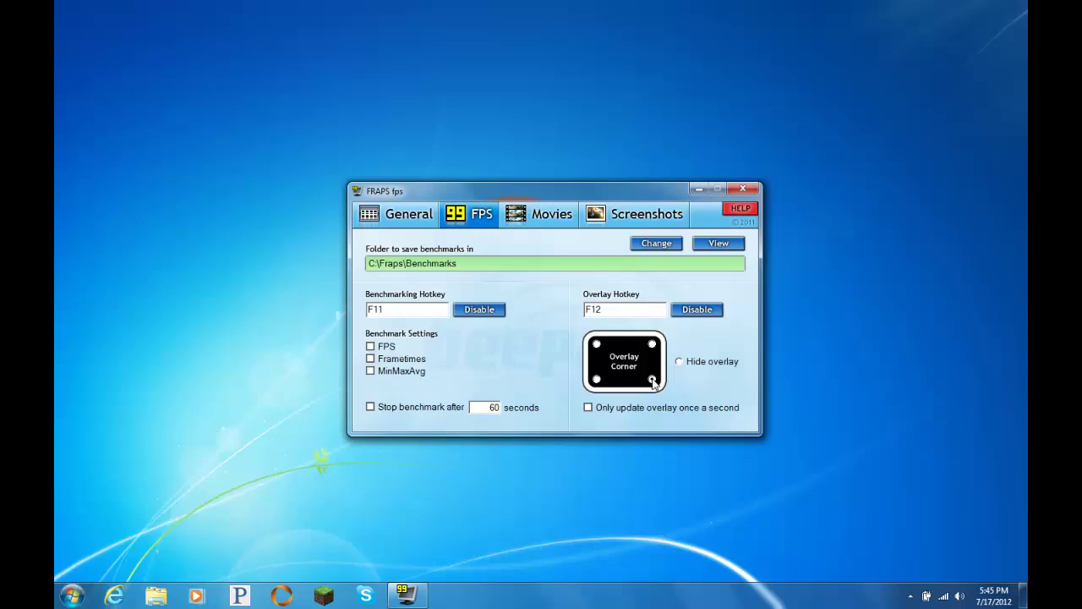
pyautogui.click(596, 344)
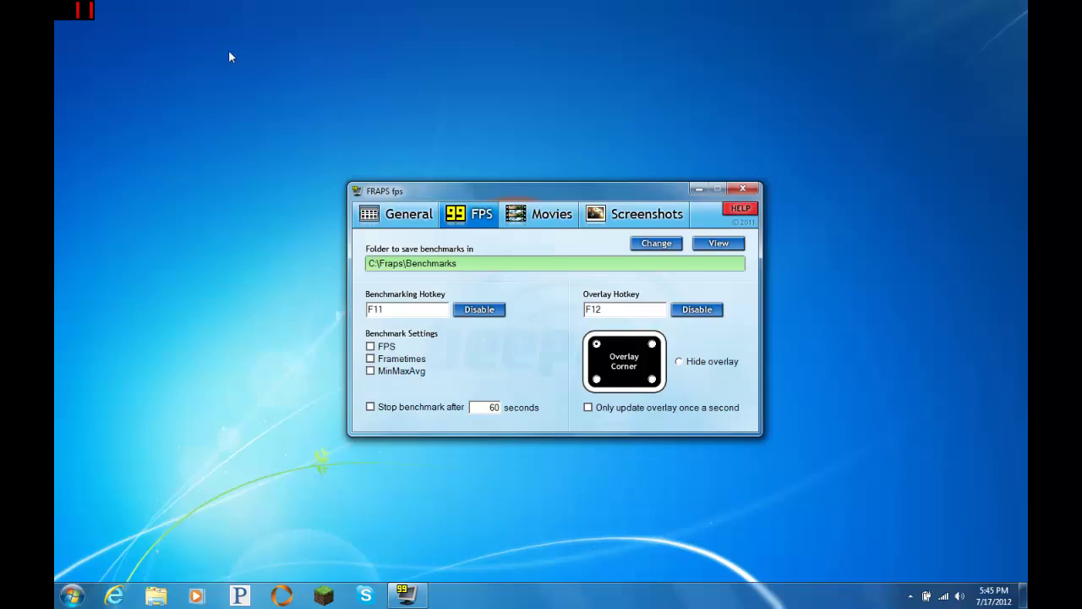
pyautogui.click(680, 362)
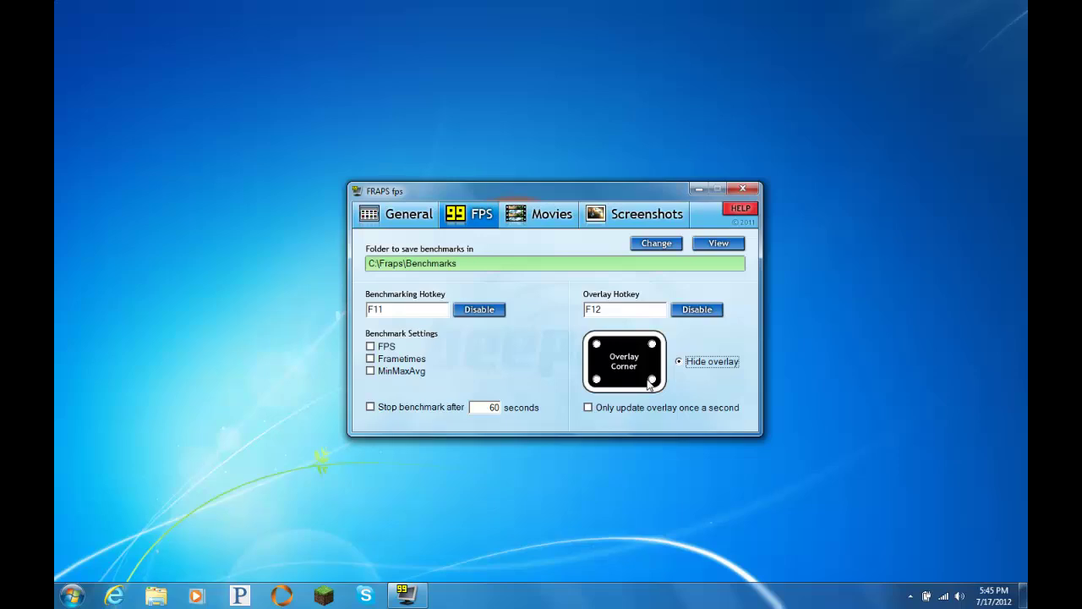
pyautogui.click(595, 344)
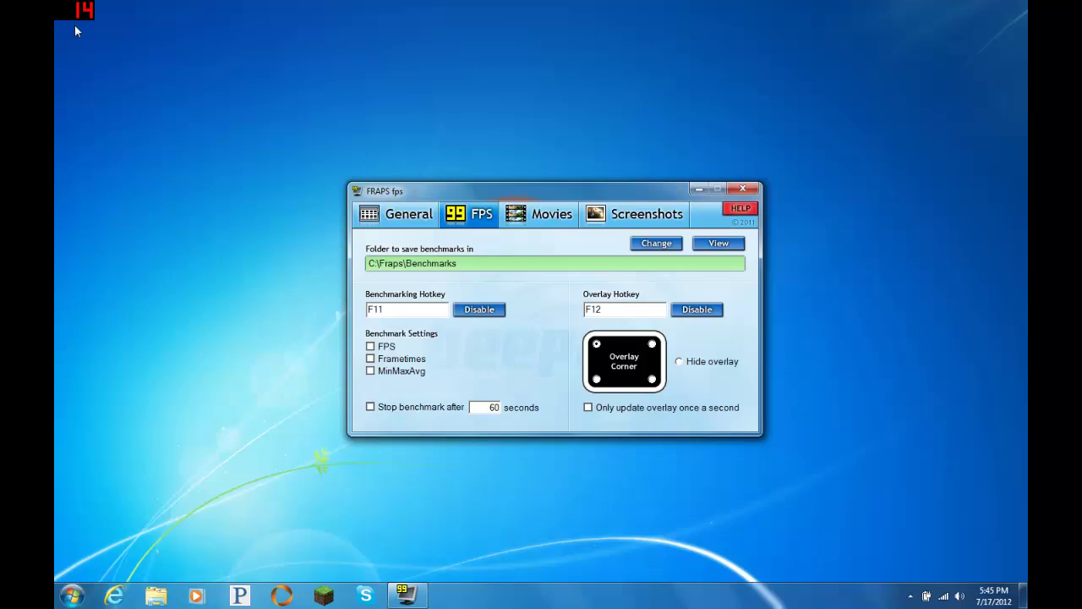
pyautogui.click(678, 362)
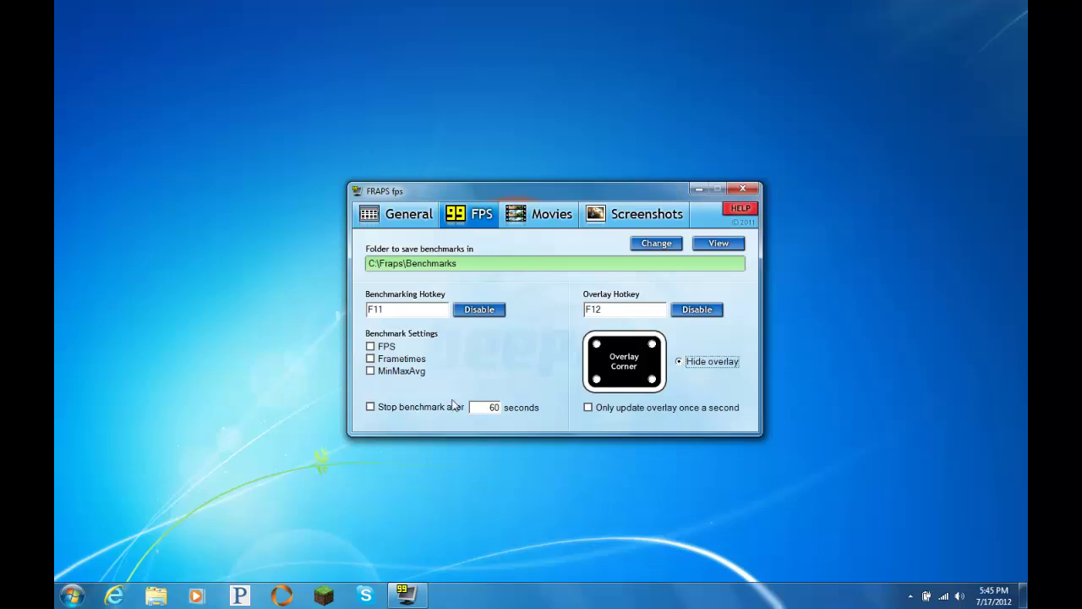
# Compare the FPS and Movies settings, and examine the video capture hotkey and the Stereo sound capture option.
pyautogui.click(533, 221)
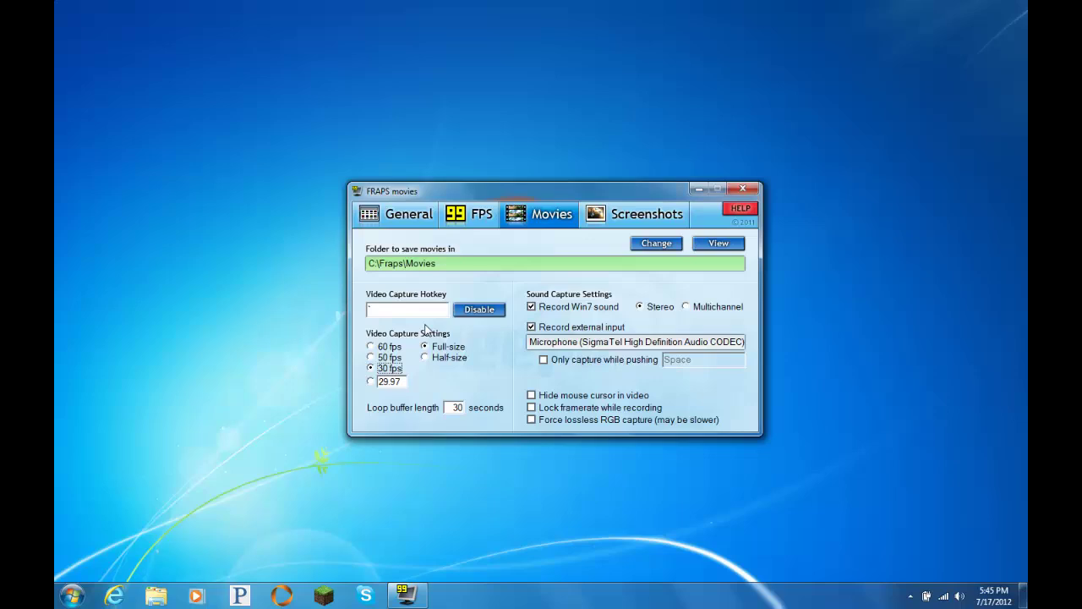
pyautogui.click(485, 221)
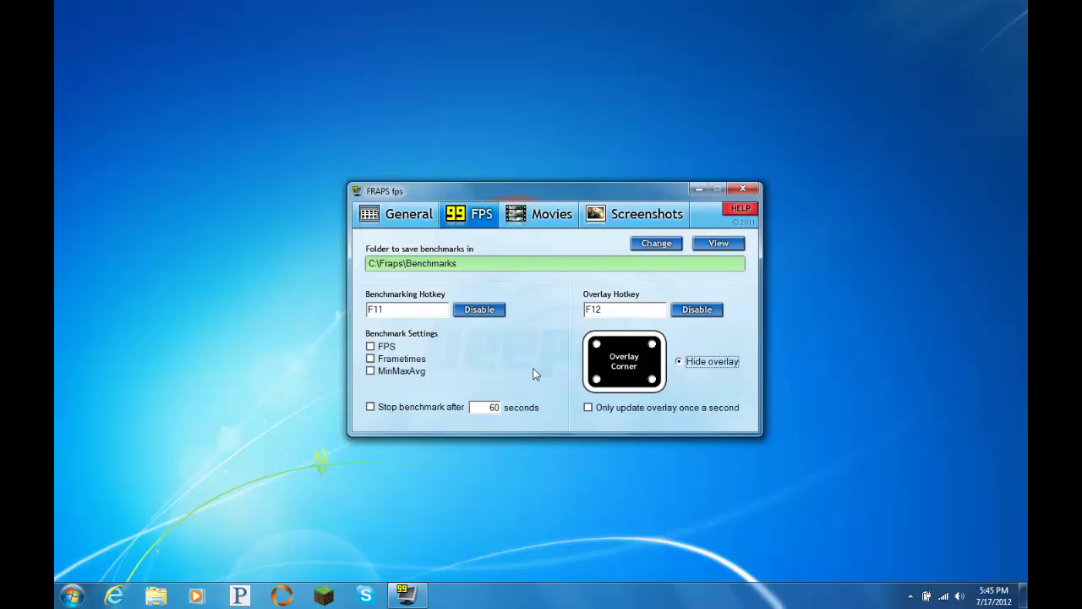
pyautogui.click(526, 220)
pyautogui.click(466, 226)
pyautogui.click(528, 220)
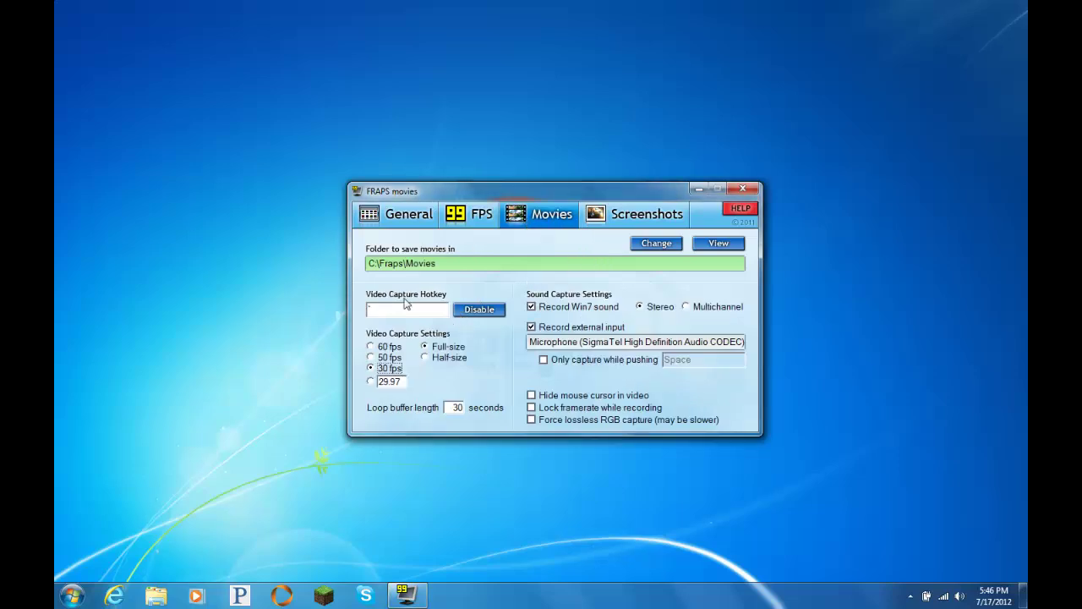
pyautogui.click(369, 308)
pyautogui.click(641, 310)
pyautogui.click(961, 331)
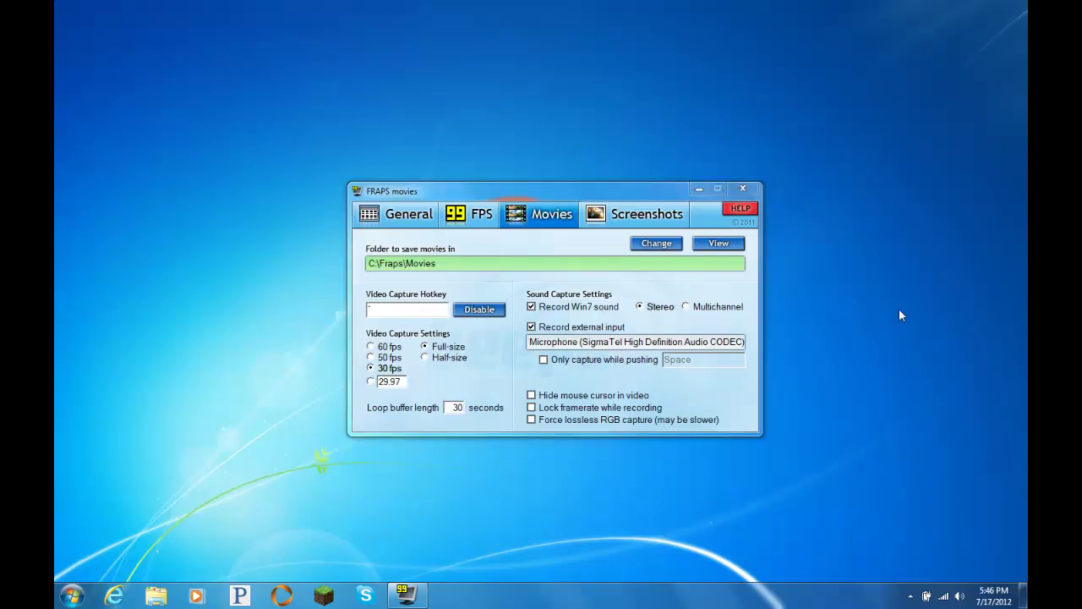
pyautogui.click(403, 301)
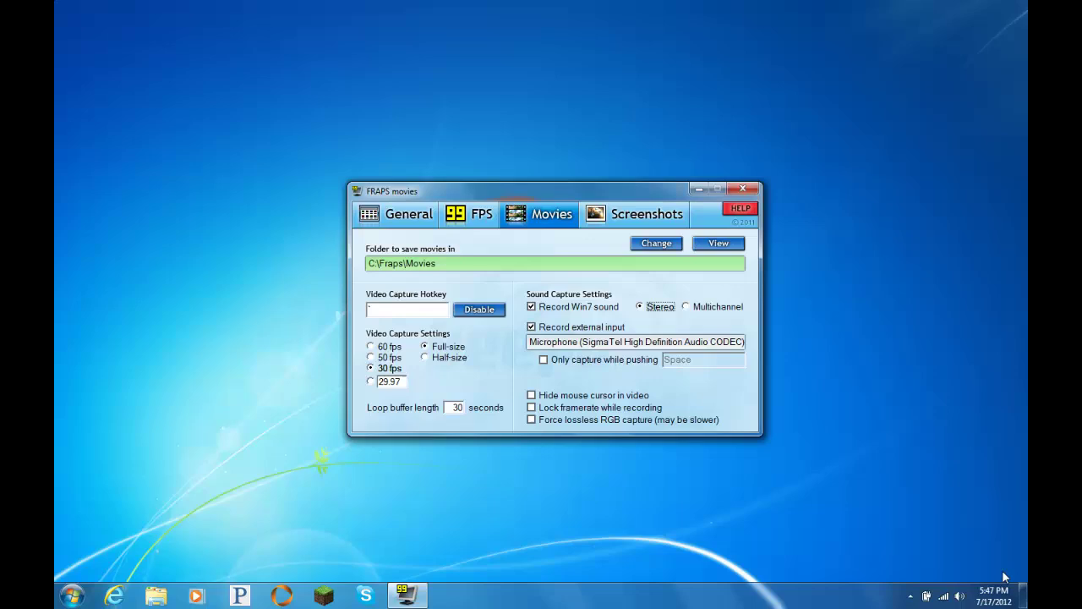
# Open the Windows recording devices, minimize Fraps out of the way, and select the Microphone device.
pyautogui.rightClick(961, 596)
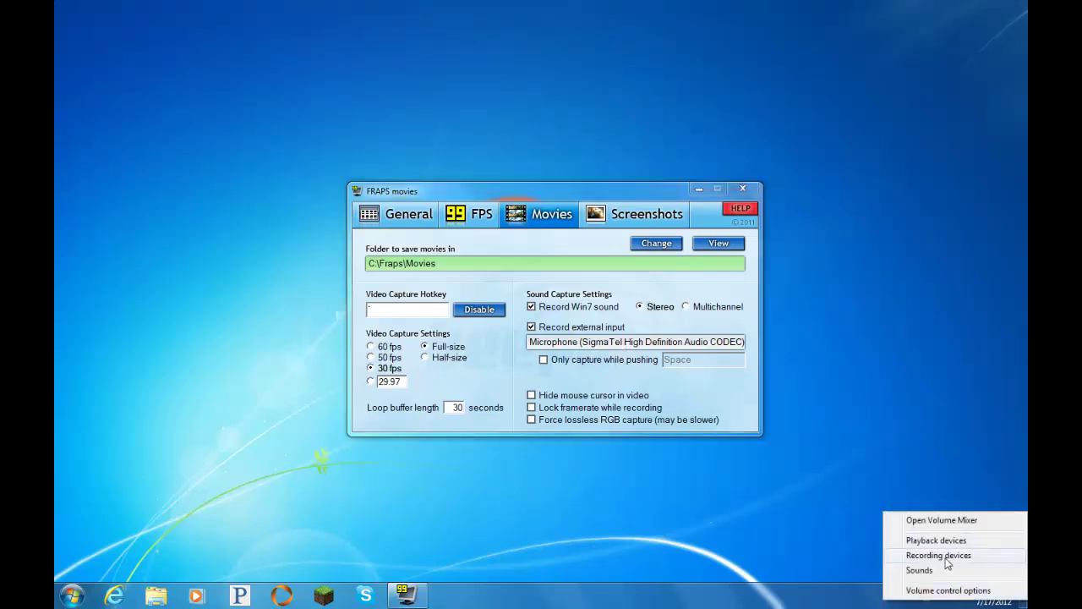
pyautogui.click(943, 555)
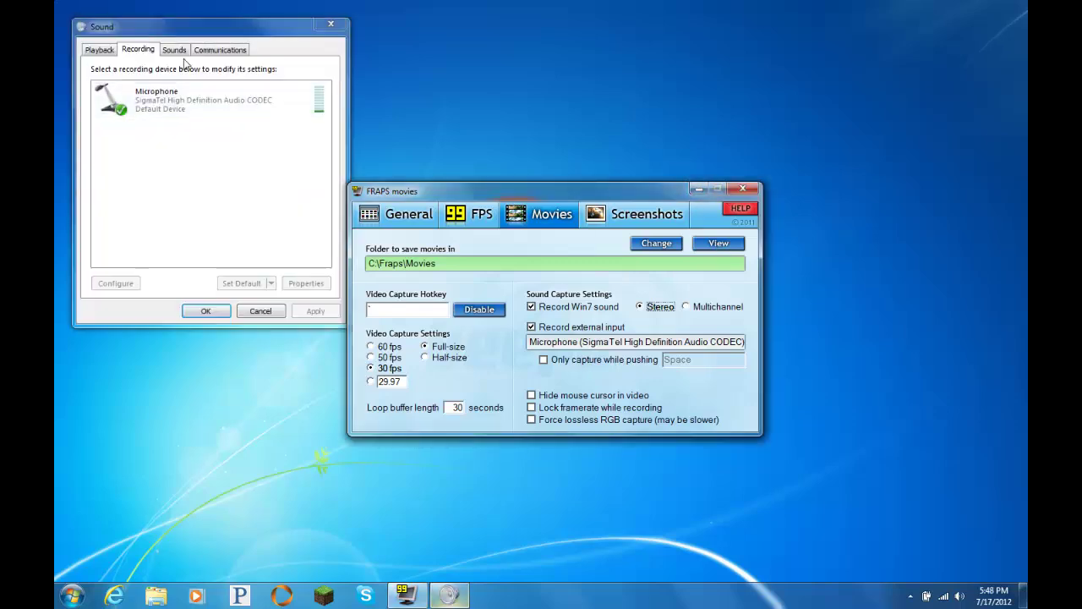
pyautogui.moveTo(208, 35); pyautogui.dragTo(676, 181)
pyautogui.click(698, 187)
pyautogui.click(642, 244)
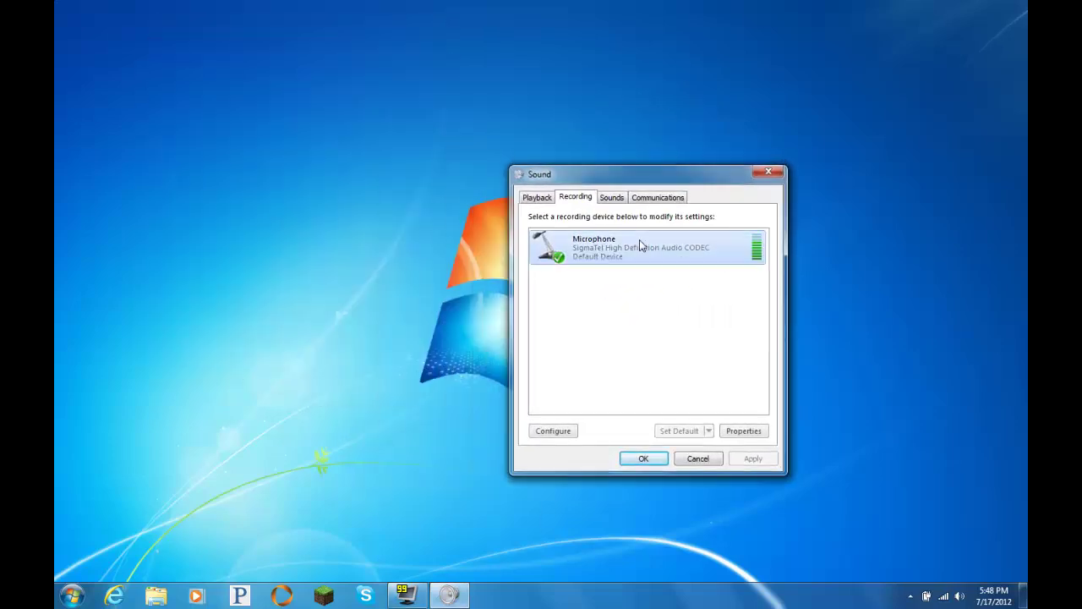
# Open the Microphone's properties and examine its Listen and Levels settings.
pyautogui.rightClick(642, 242)
pyautogui.click(681, 323)
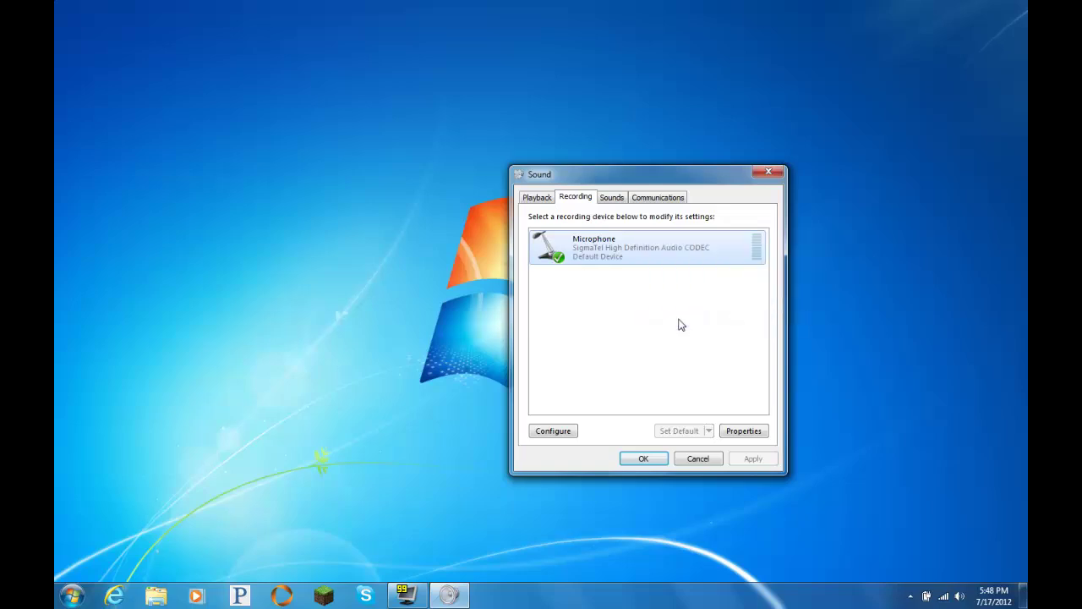
pyautogui.click(598, 252)
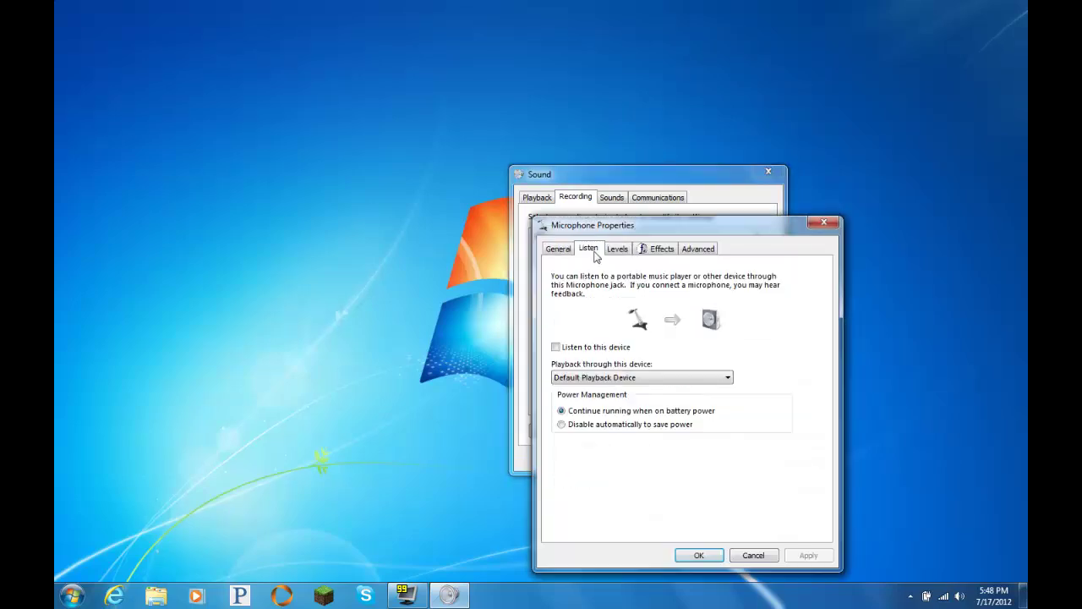
pyautogui.click(618, 249)
pyautogui.click(598, 253)
pyautogui.click(618, 248)
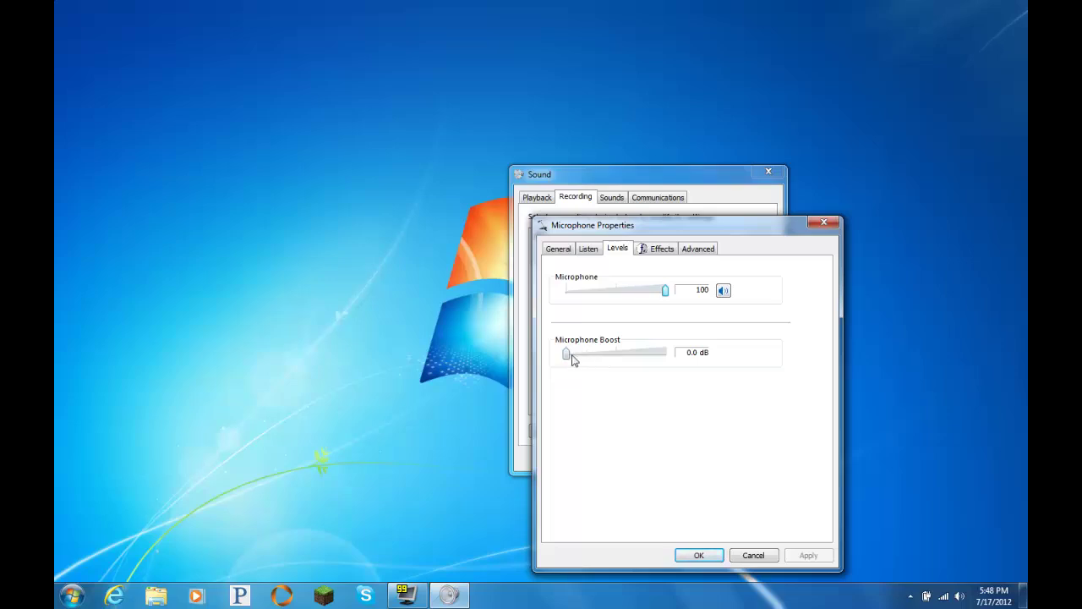
# Keep Microphone Boost at 0.0 dB, and close the microphone properties and Sound dialogs without saving changes.
pyautogui.moveTo(570, 355); pyautogui.dragTo(542, 351)
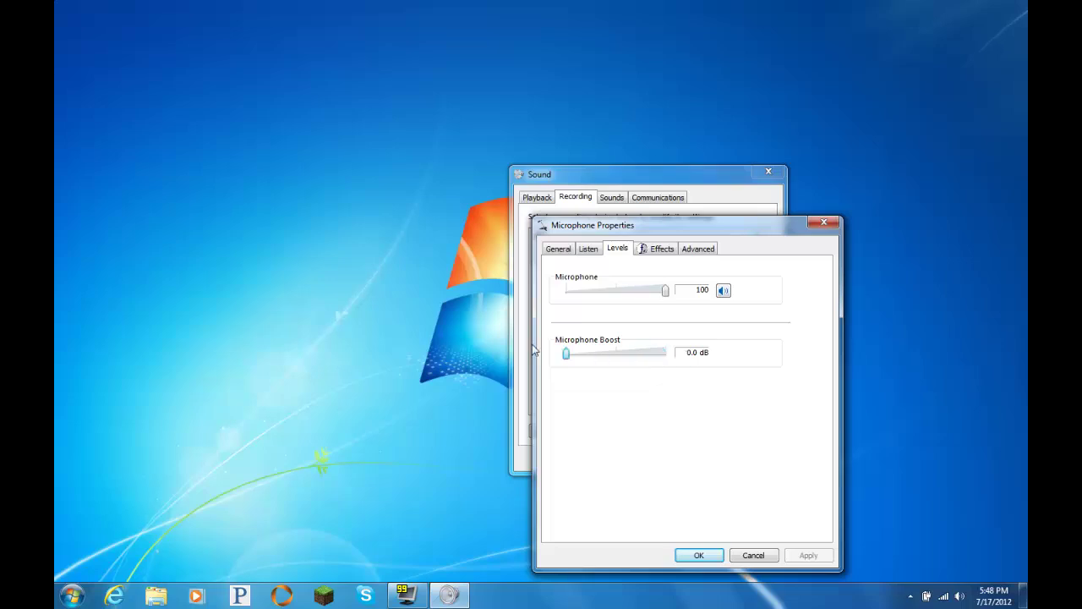
pyautogui.click(752, 554)
pyautogui.click(696, 457)
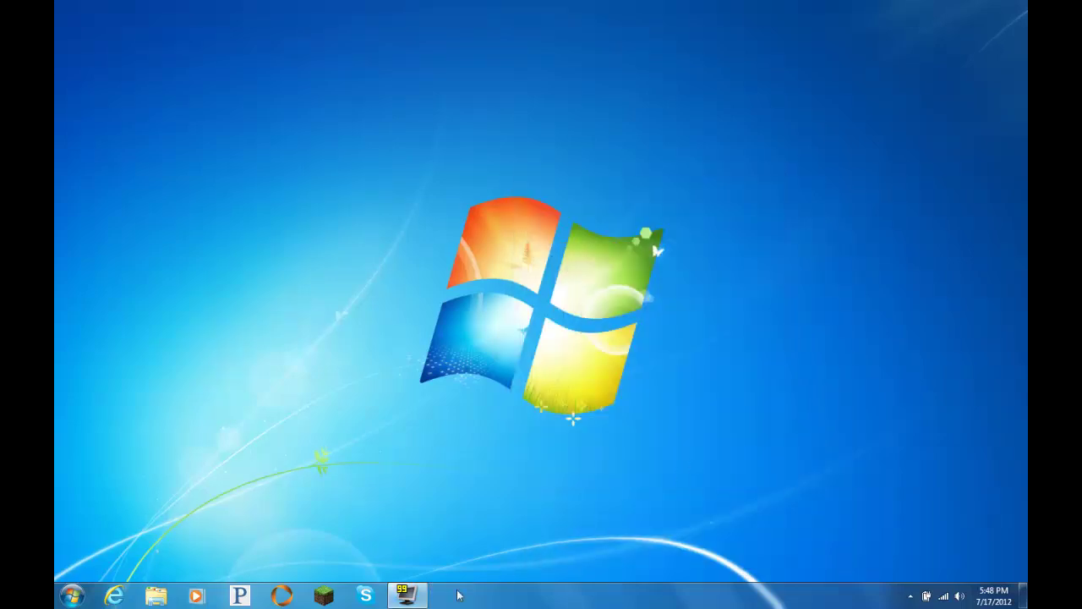
# Bring back the Fraps window with its Movies settings, and look for Camtasia Studio 8 among the installed programs.
pyautogui.click(407, 595)
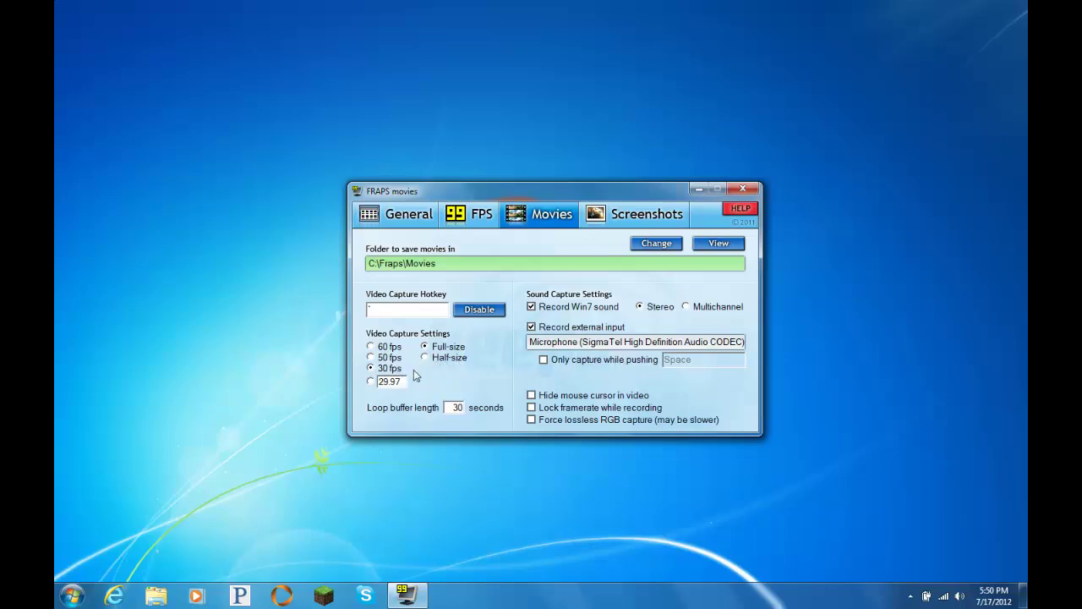
pyautogui.press('super')
pyautogui.press('super')
pyautogui.press('super')
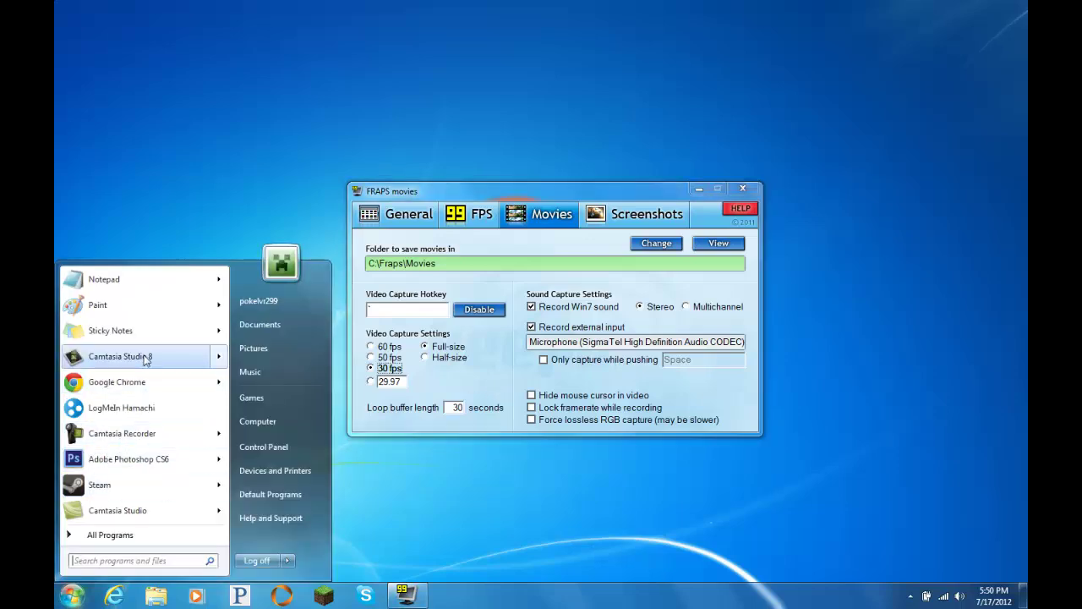
pyautogui.press('super')
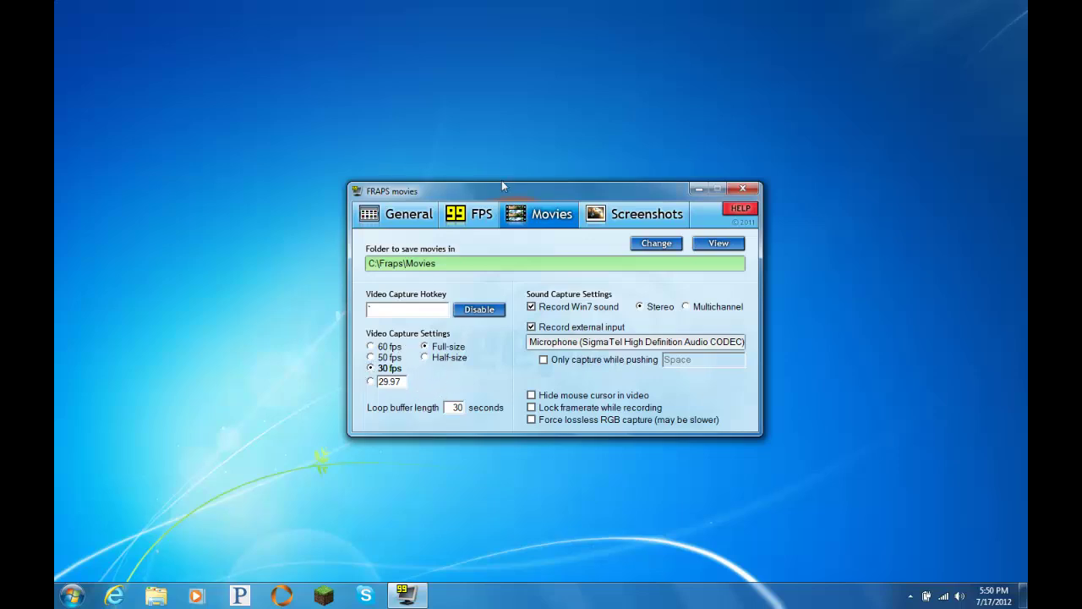
# Review the 30 fps capture rate, the recordings saved in C:\Fraps\Movies and the Screenshots settings, ending on the Movies settings.
pyautogui.click(385, 369)
pyautogui.click(700, 242)
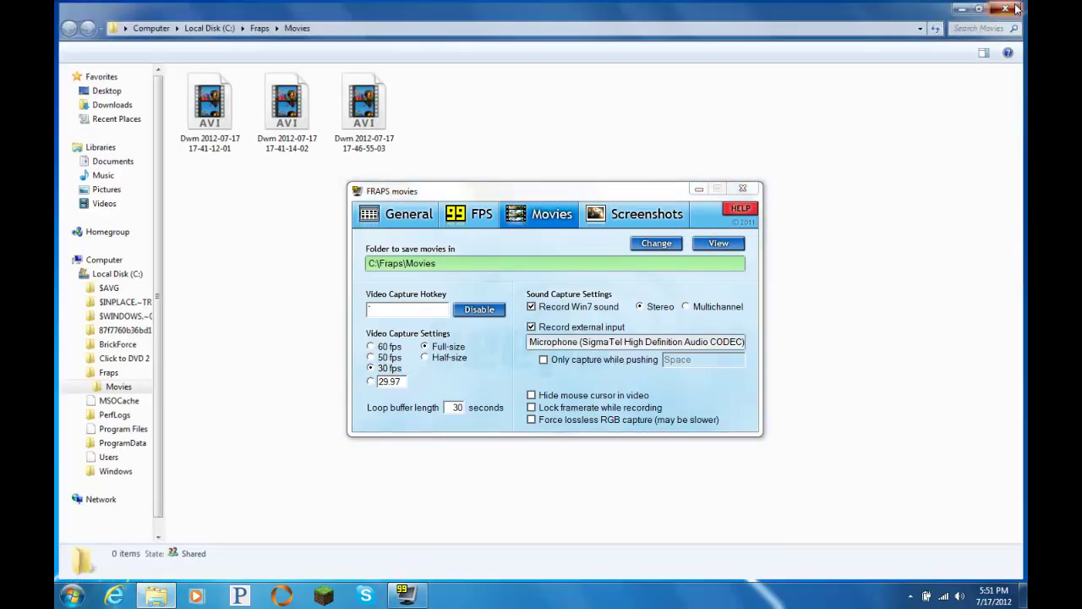
pyautogui.click(1014, 12)
pyautogui.click(649, 214)
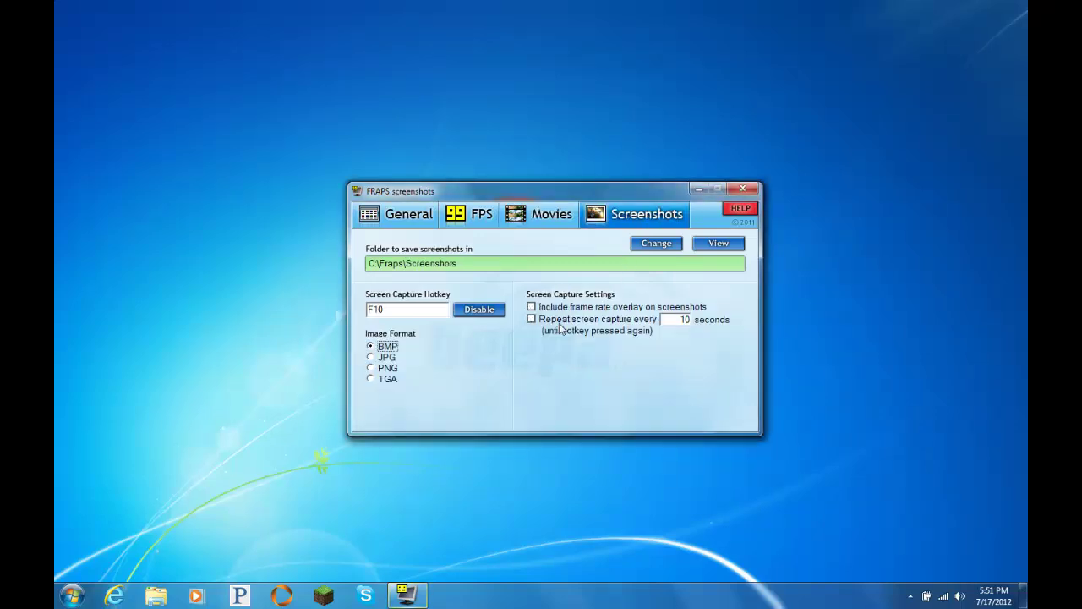
pyautogui.click(545, 216)
# Find Audacity 1.3 Beta (Unicode) among all installed programs and launch it.
pyautogui.press('super')
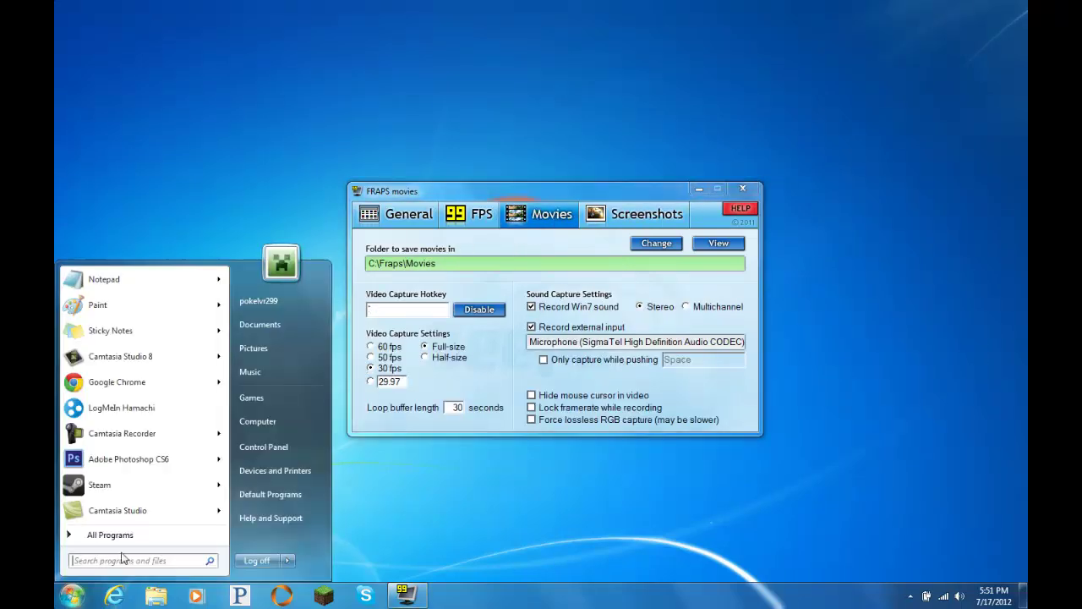
pyautogui.click(541, 359)
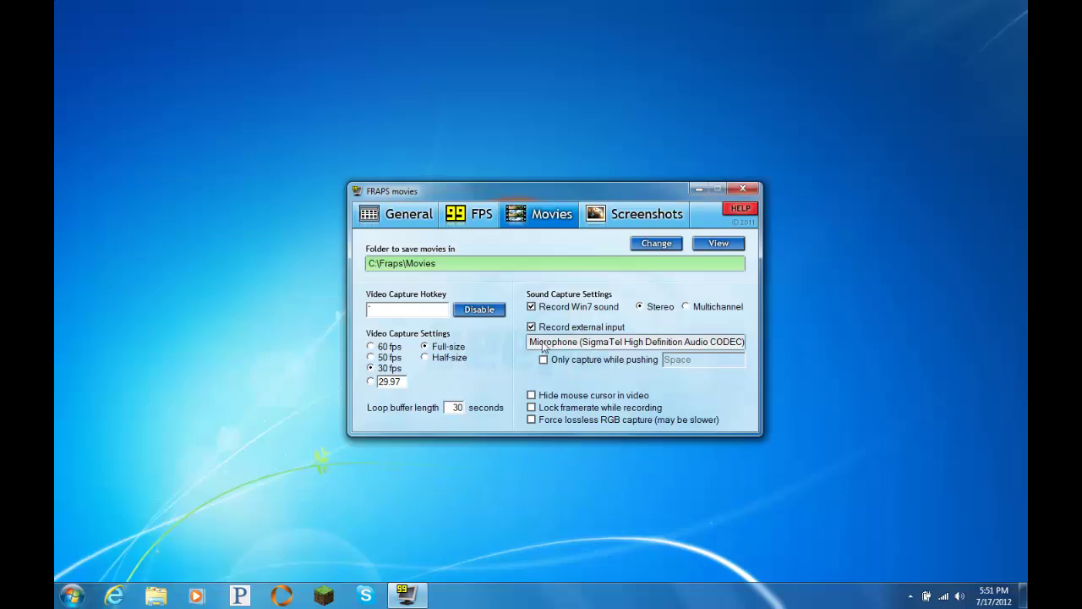
pyautogui.click(72, 595)
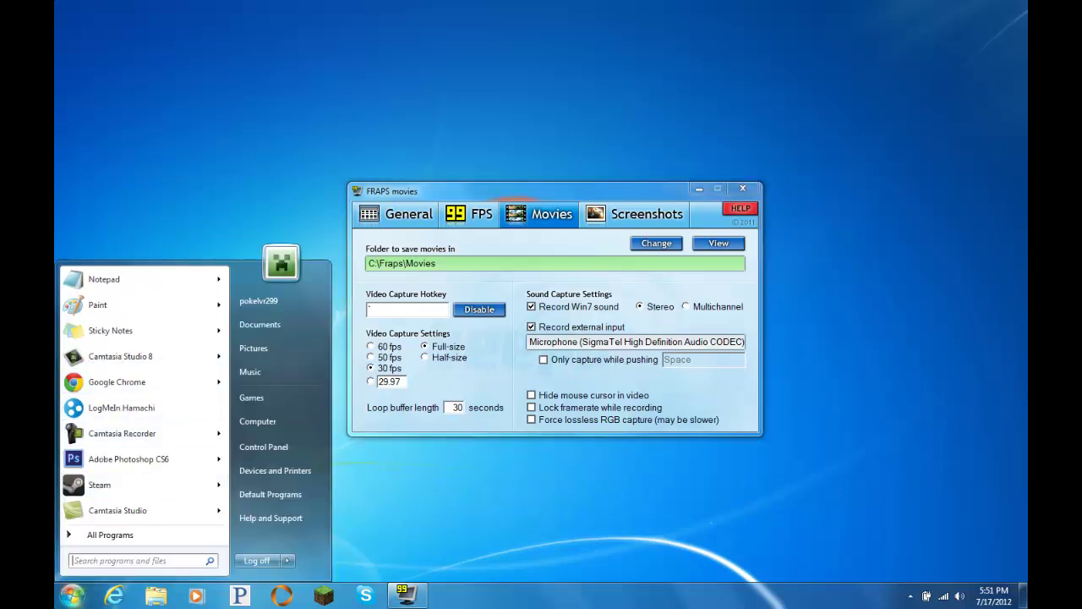
pyautogui.click(112, 537)
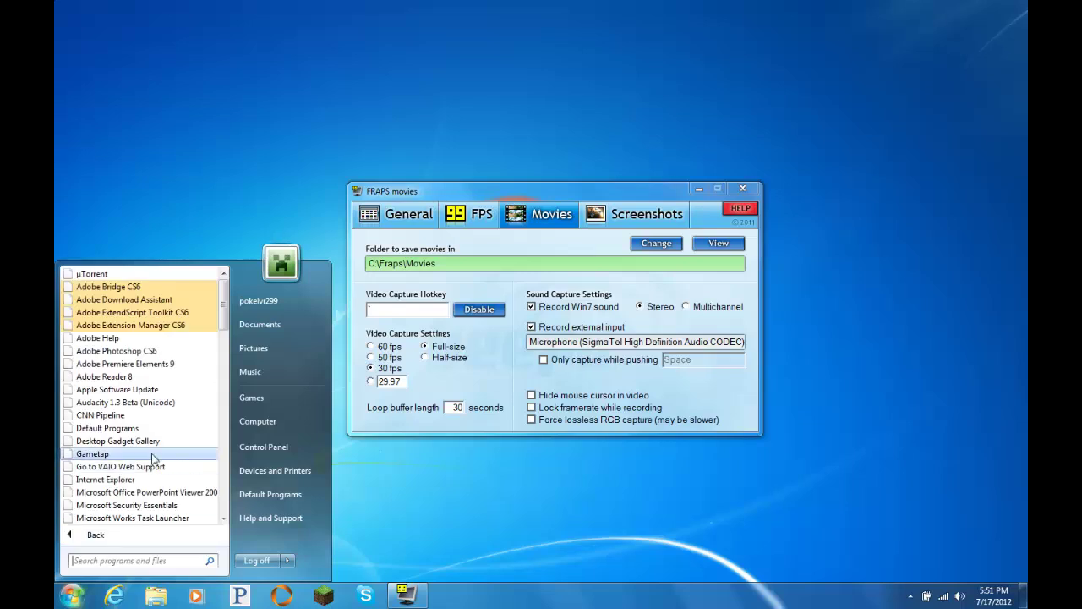
pyautogui.click(131, 403)
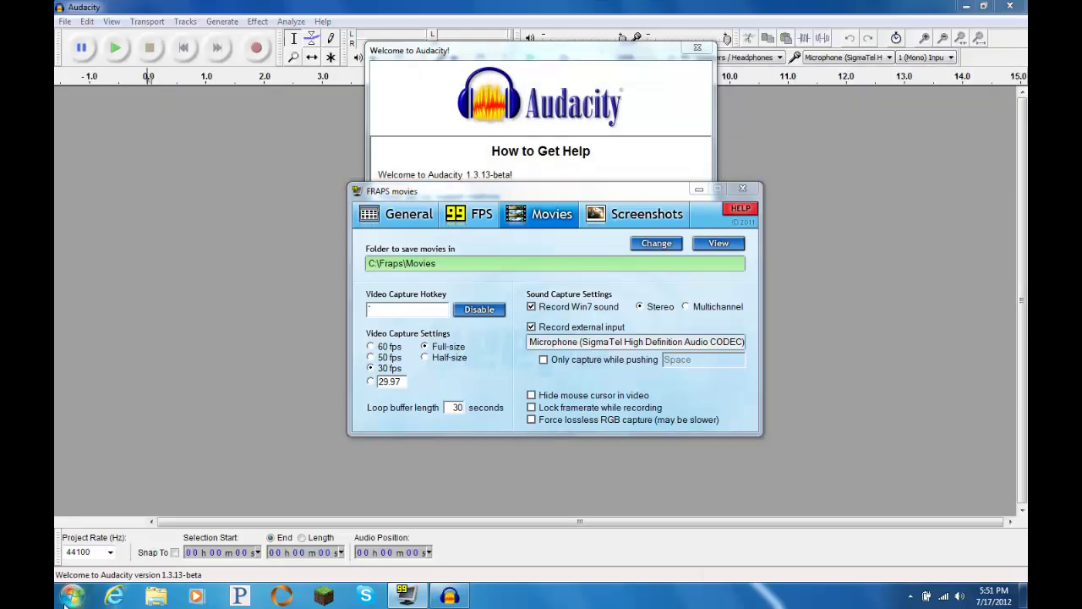
# Locate Sound Recorder in the Windows Accessories as an alternative audio recorder without launching it.
pyautogui.click(72, 596)
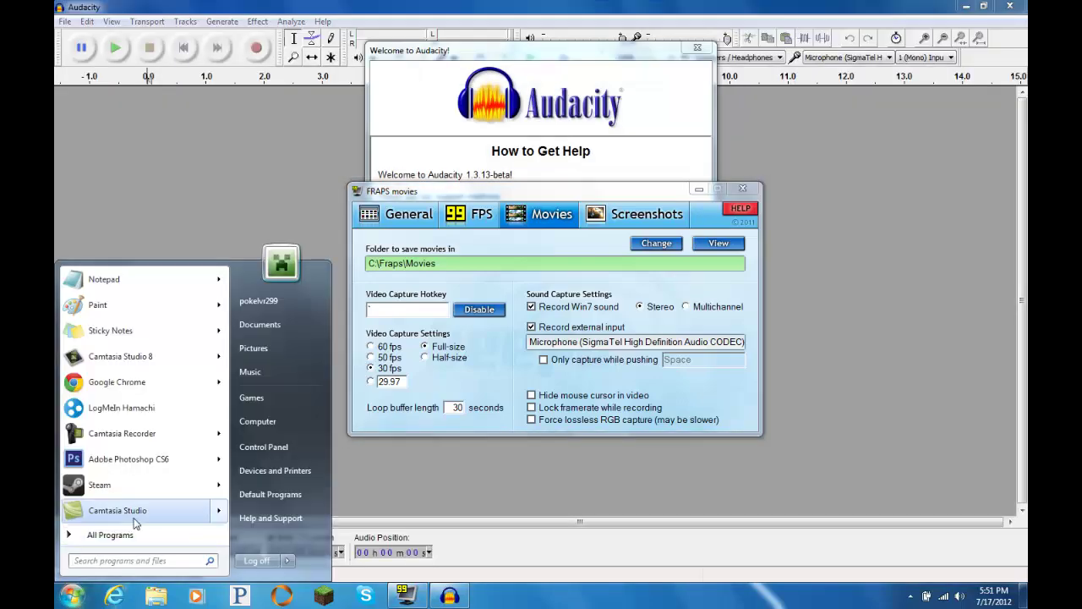
pyautogui.click(119, 534)
pyautogui.scroll(-10, 160, 440)
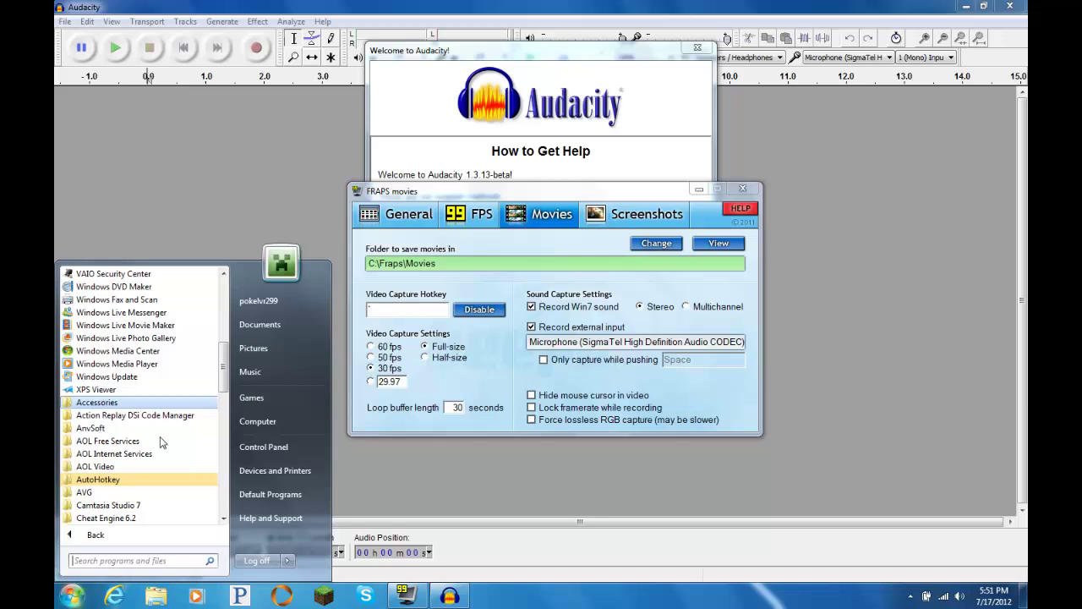
pyautogui.click(150, 403)
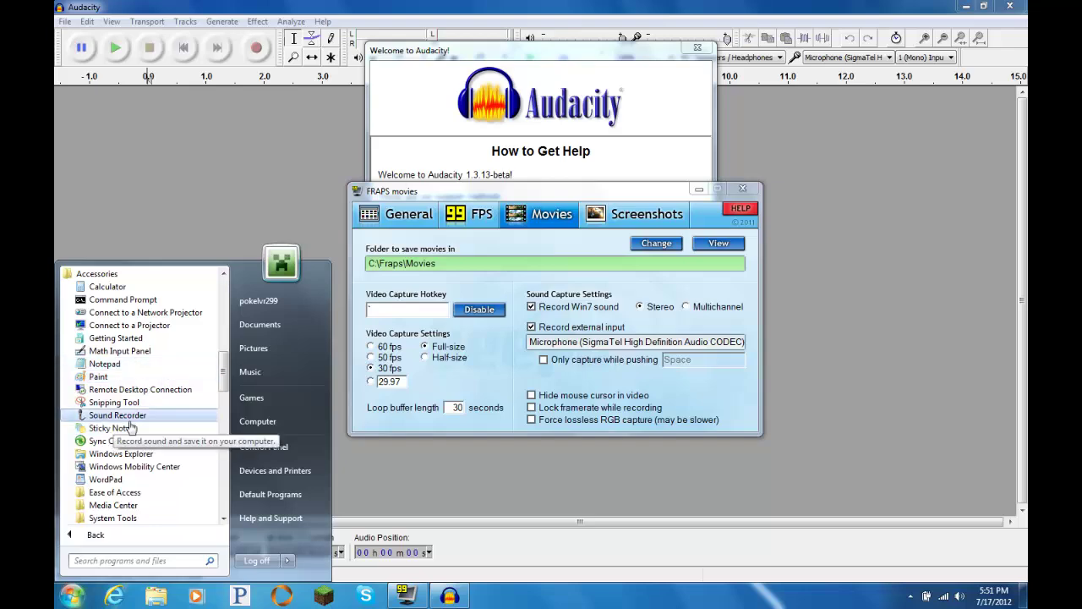
pyautogui.click(543, 197)
# Minimize Fraps, dismiss the Audacity welcome message and close Audacity.
pyautogui.click(699, 188)
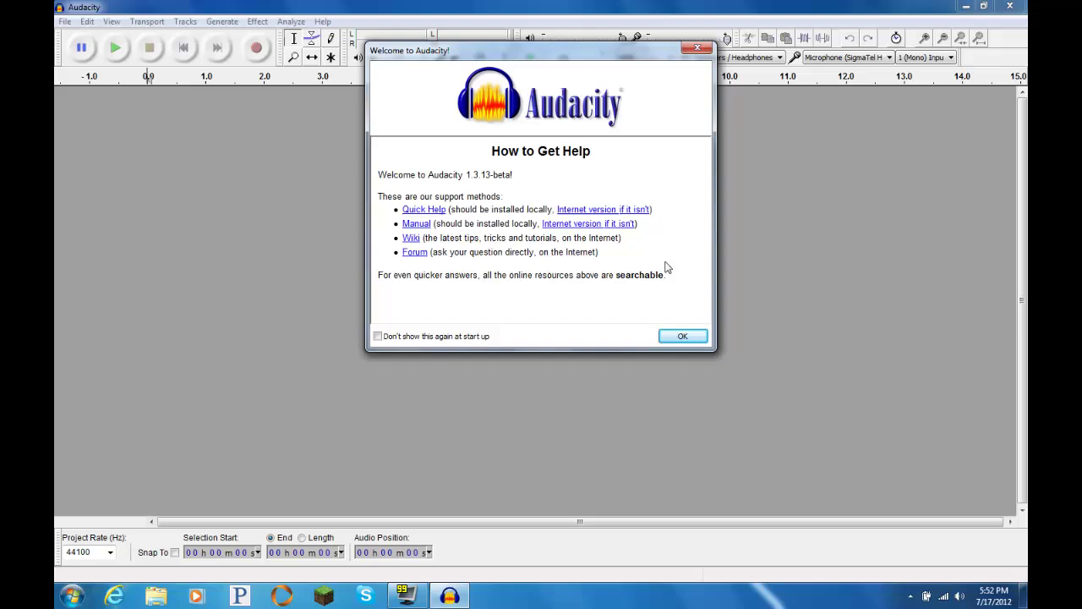
pyautogui.click(682, 336)
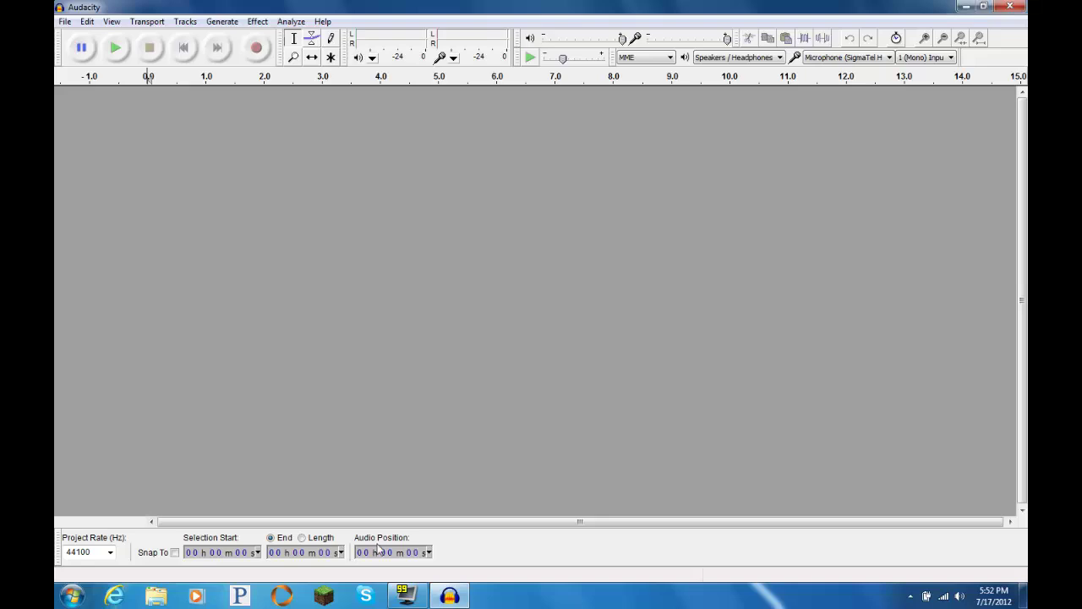
pyautogui.hotkey('alt', 'F4')
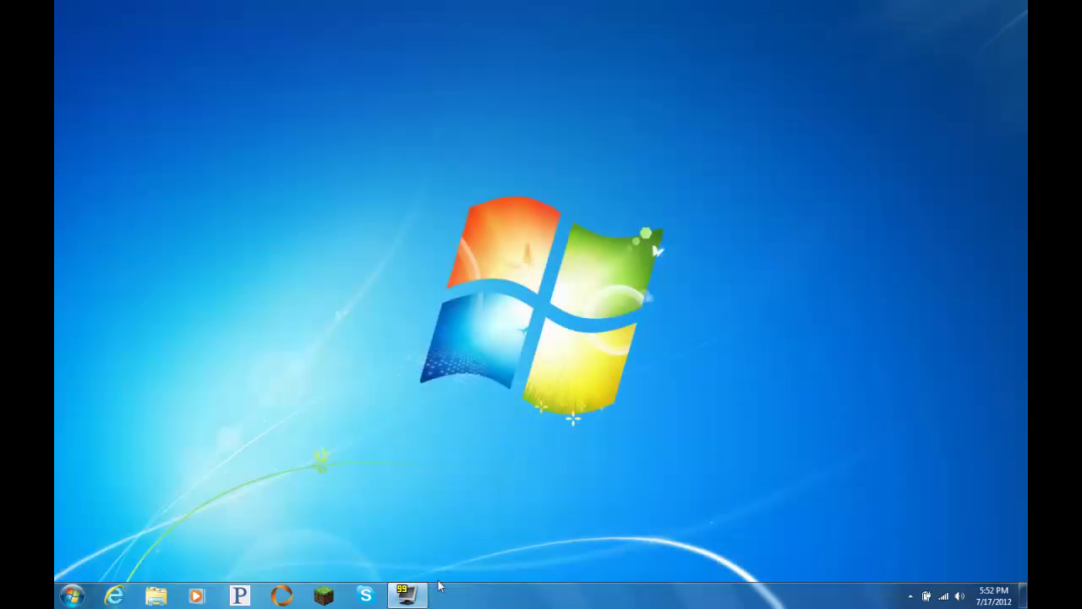
# Restore the Fraps window, and review the Screenshots settings and the General settings.
pyautogui.click(406, 595)
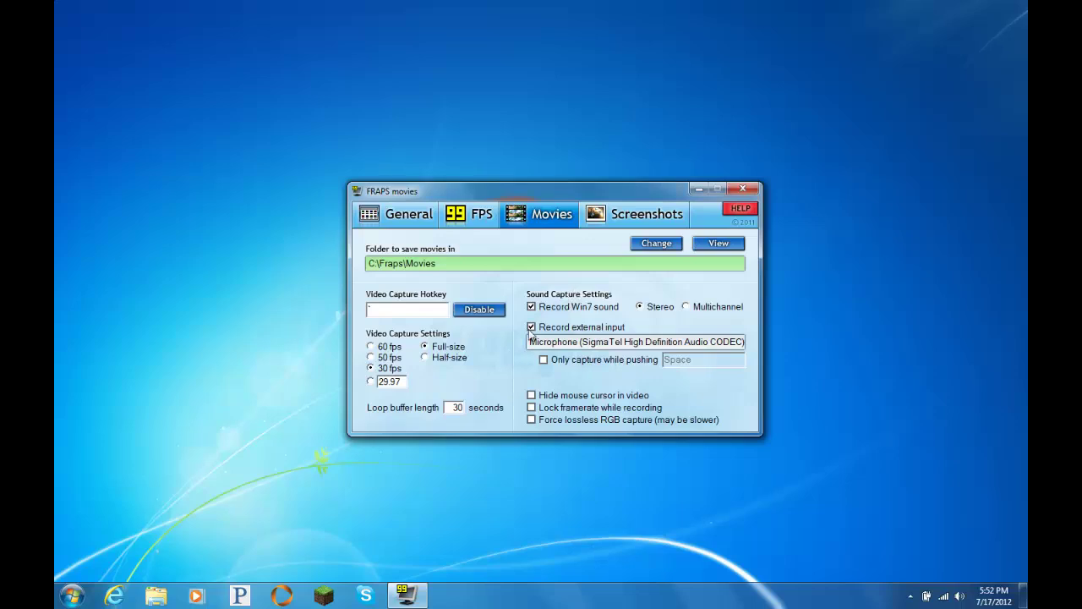
pyautogui.click(619, 220)
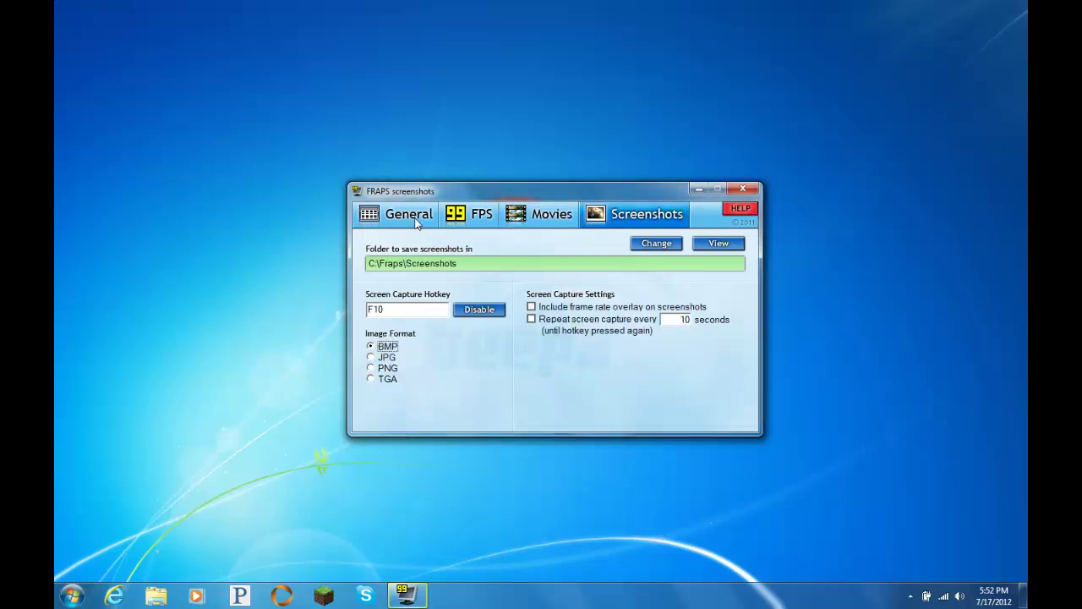
pyautogui.click(398, 214)
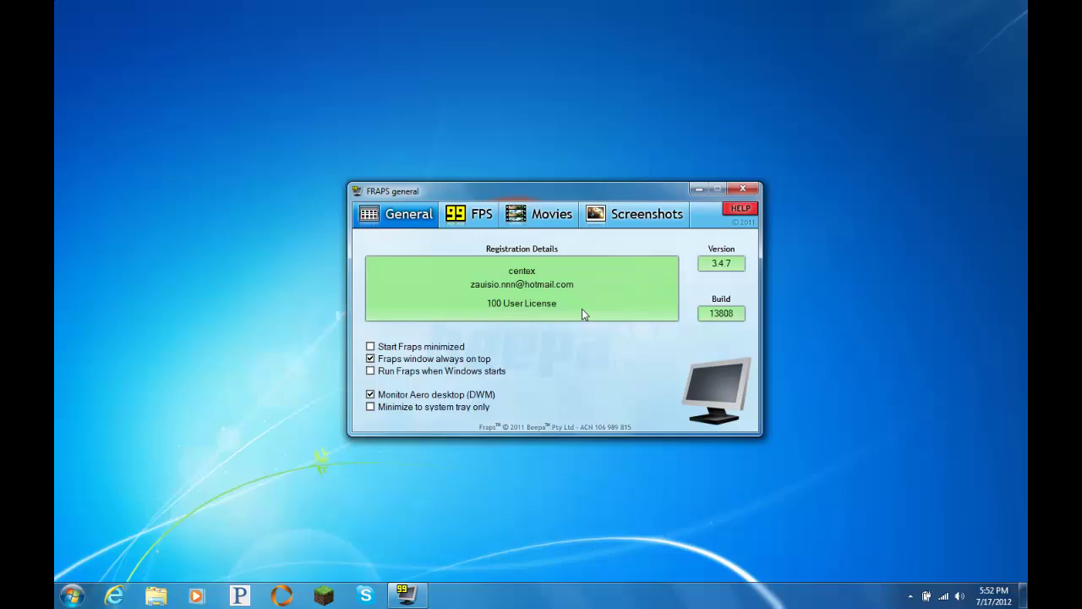